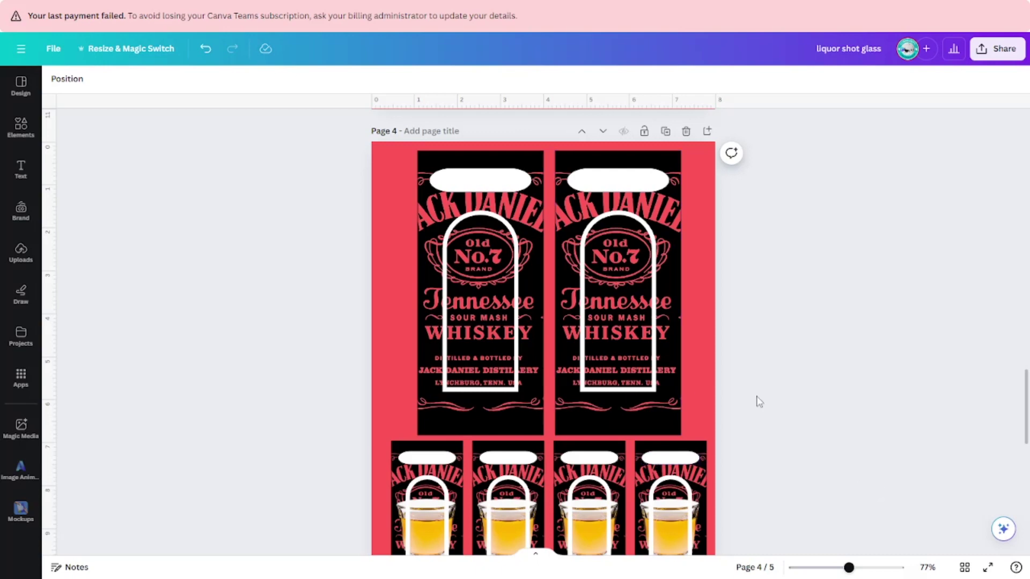
- Look over the Jack Daniel's label page and select its two shot-glass label images
scroll(833, 427, down, 1)
scroll(820, 430, up, 2)
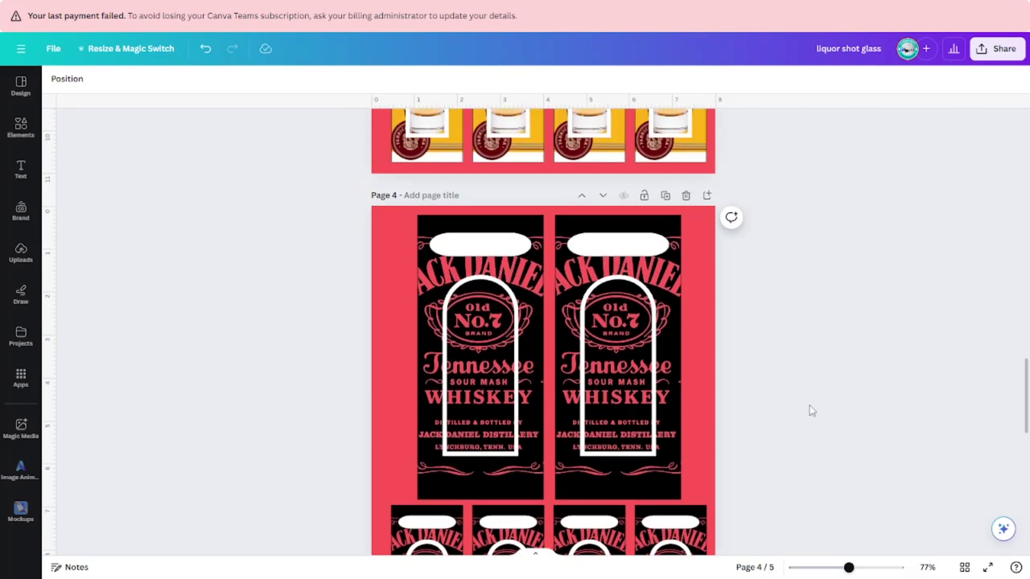
scroll(767, 395, down, 3)
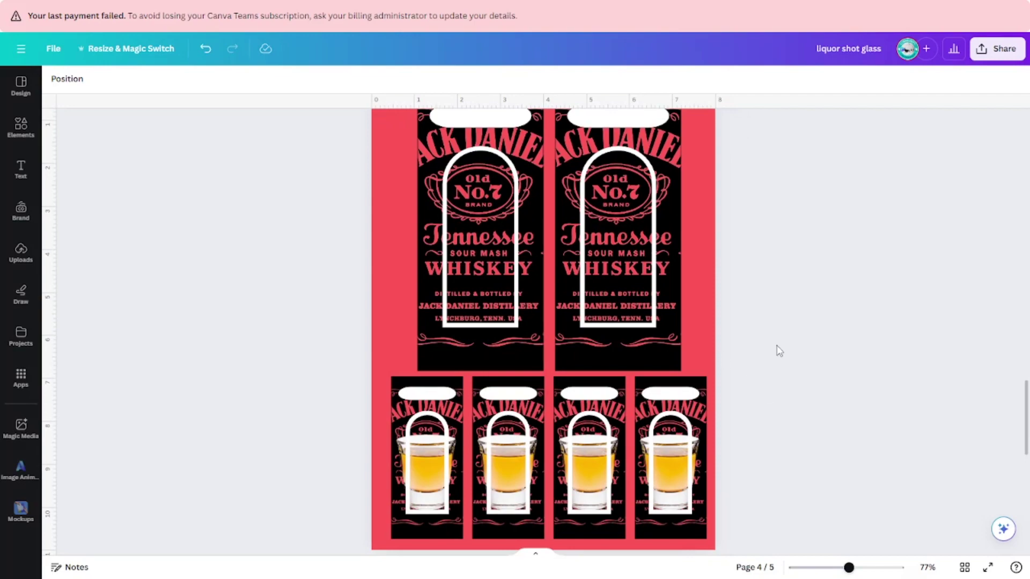
scroll(799, 372, up, 4)
scroll(804, 400, down, 10)
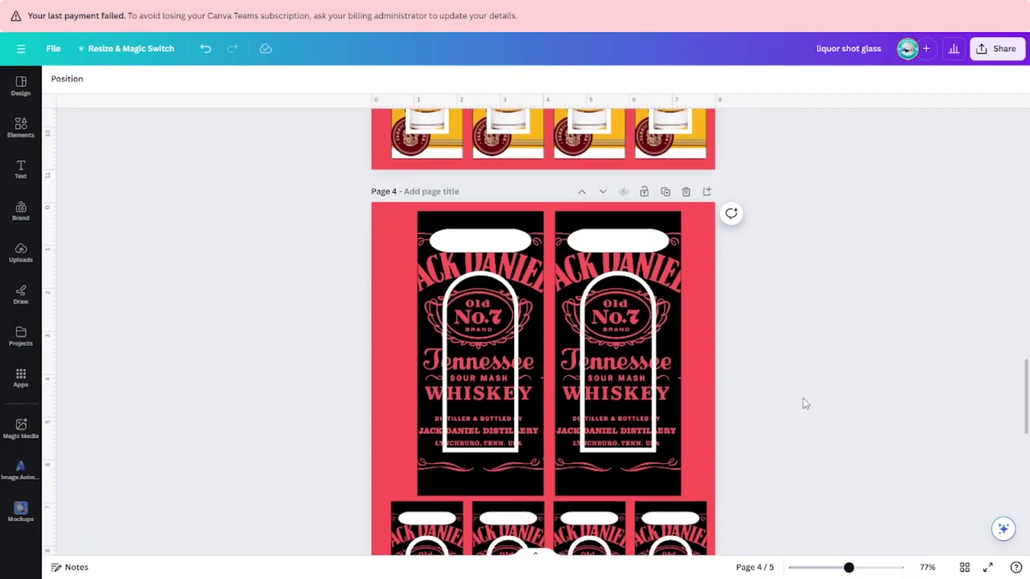
scroll(799, 403, up, 6)
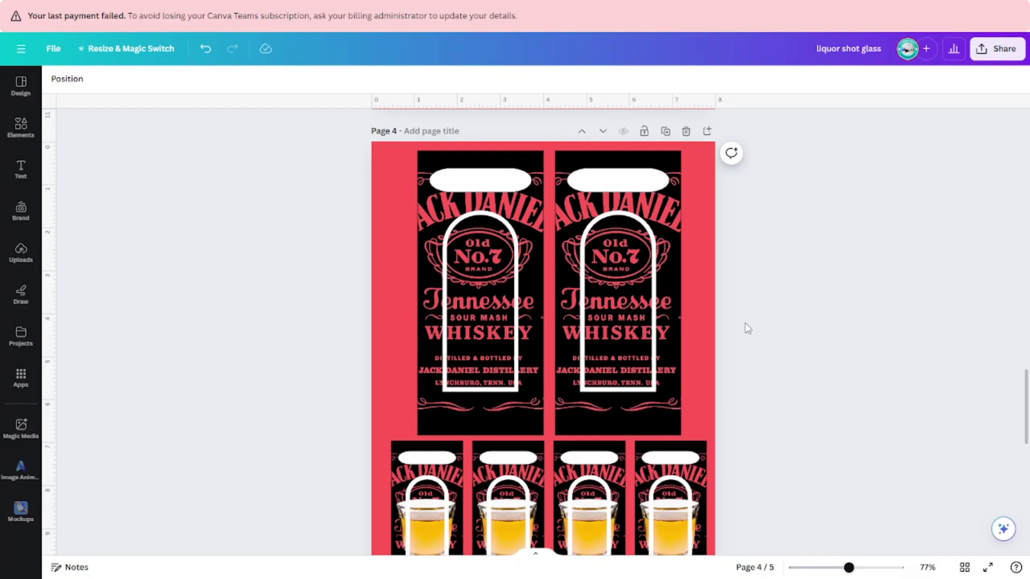
scroll(744, 326, up, 1)
scroll(772, 361, up, 20)
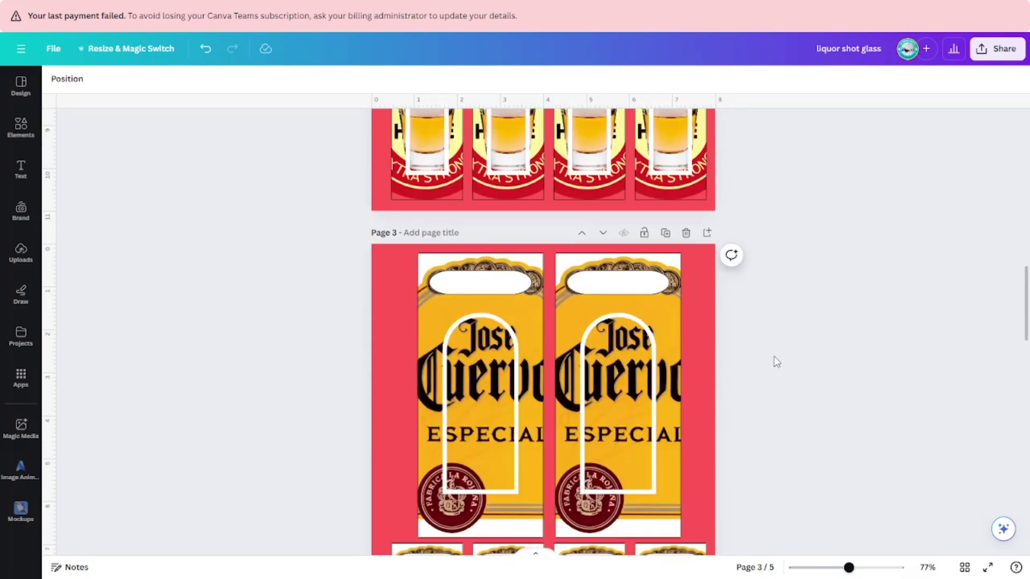
scroll(776, 360, down, 1)
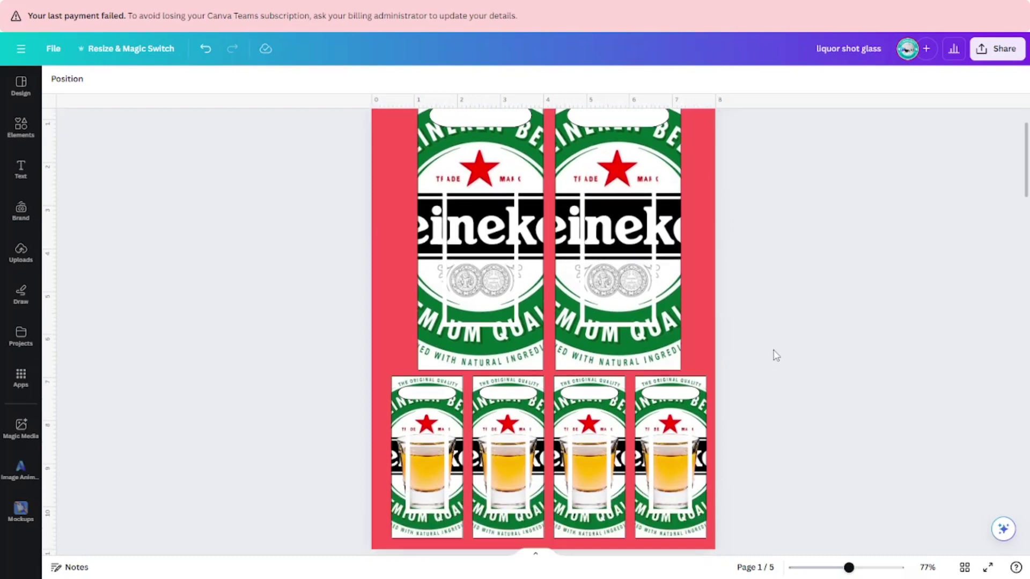
scroll(776, 355, down, 2)
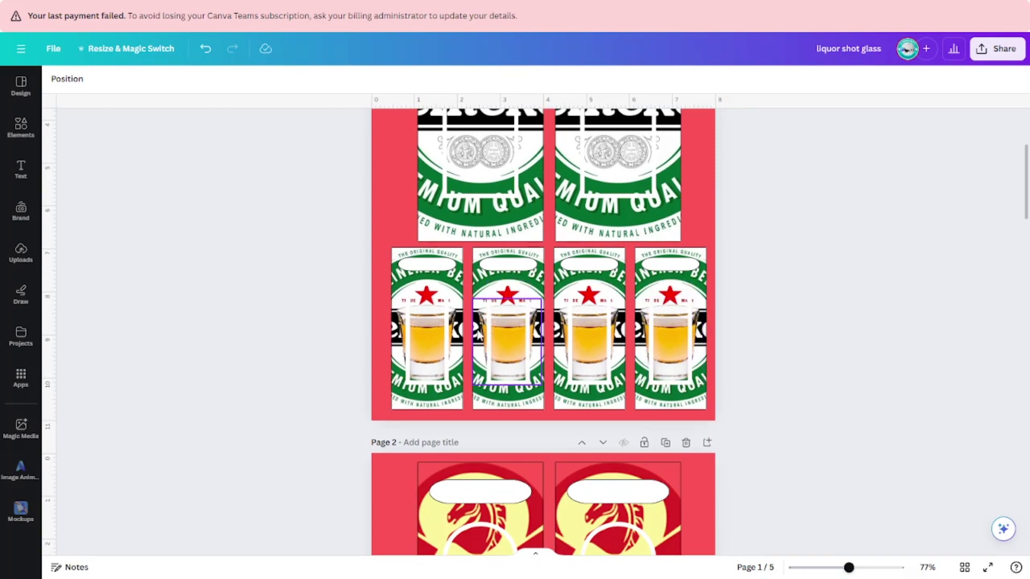
click(455, 329)
click(509, 333)
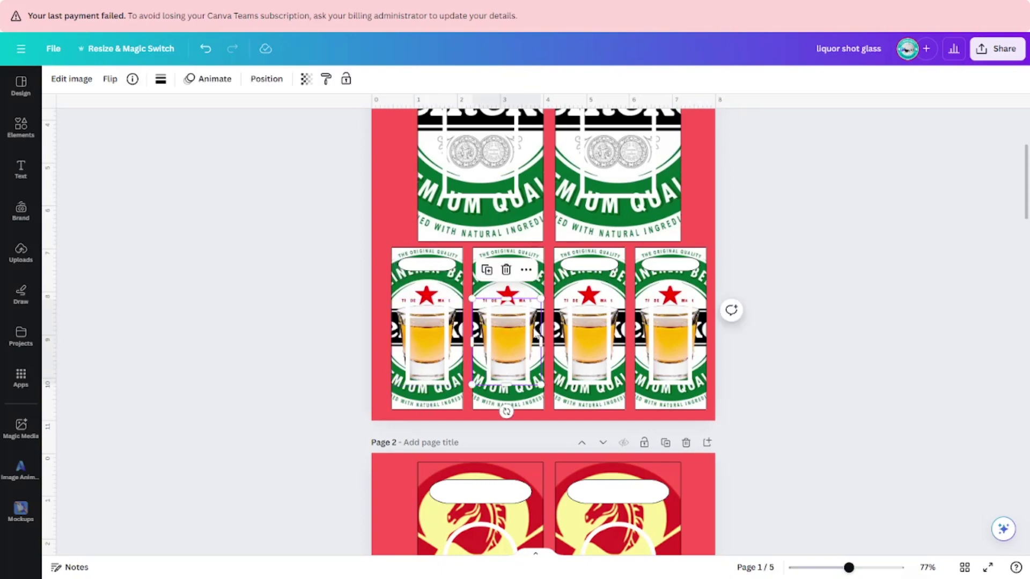
- Duplicate the Jack Daniel's label page so the copy becomes page 5 of 6
scroll(856, 268, up, 3)
scroll(851, 279, down, 8)
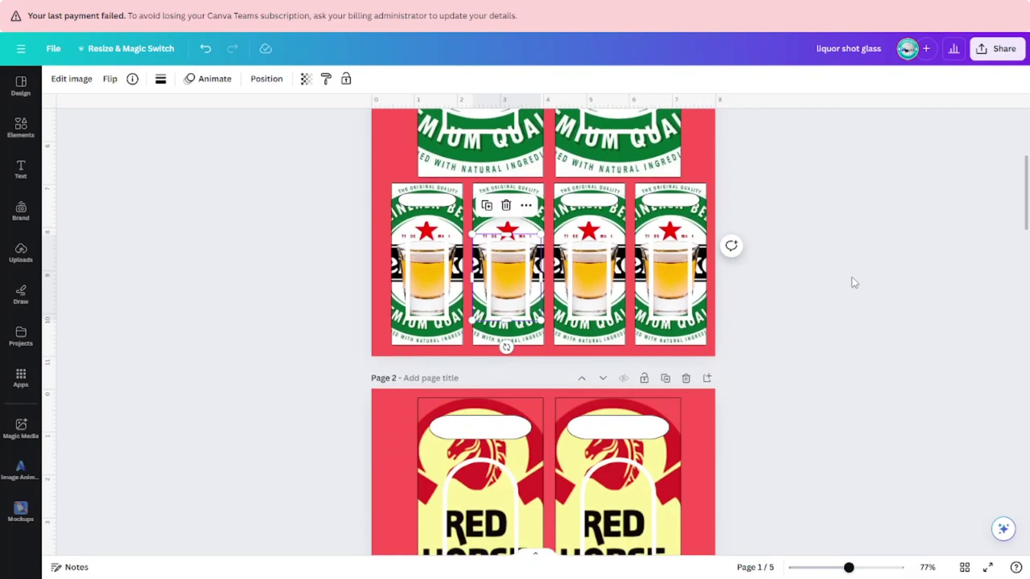
scroll(854, 283, down, 10)
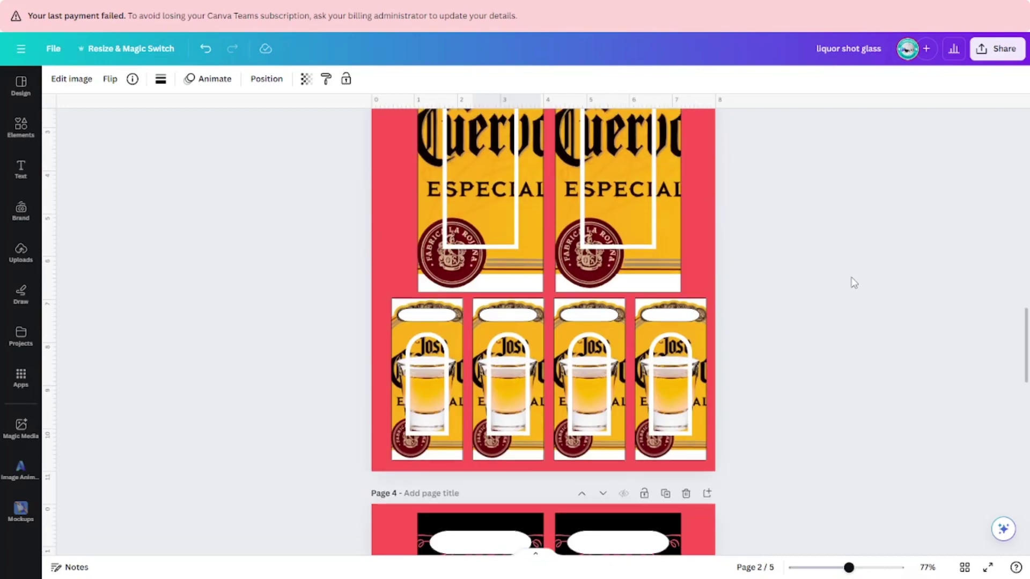
scroll(854, 283, up, 4)
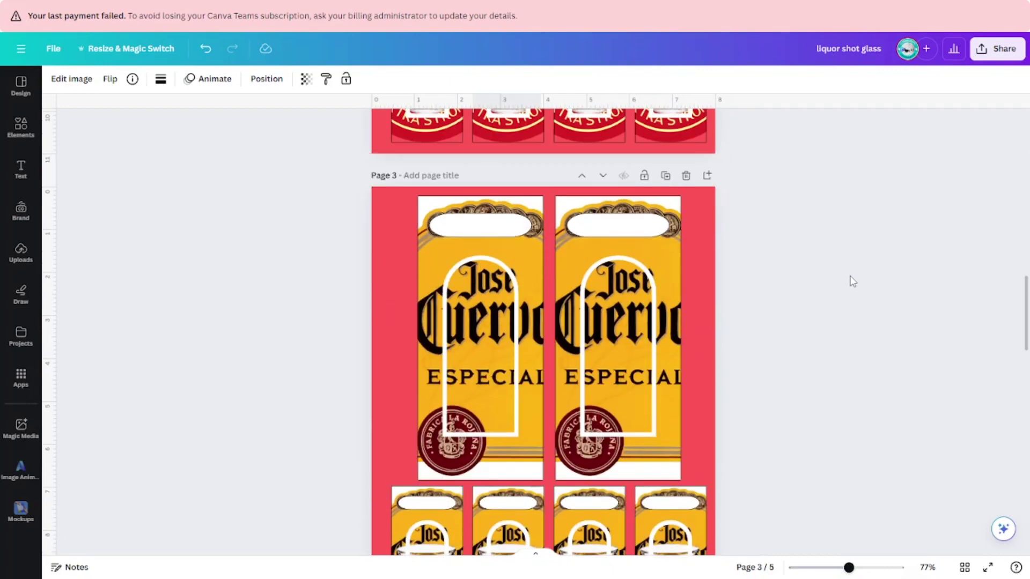
scroll(852, 282, down, 20)
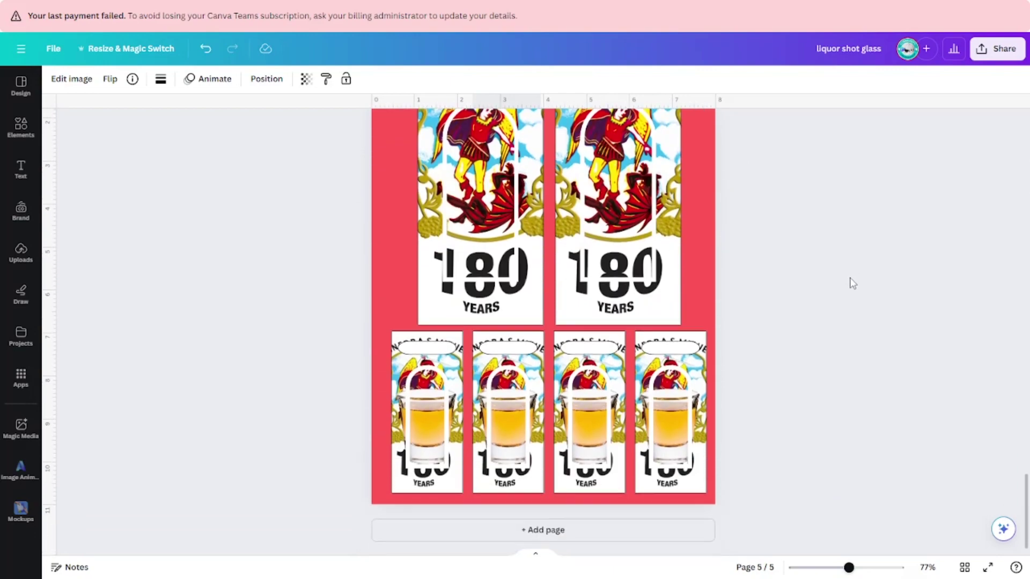
scroll(852, 282, up, 10)
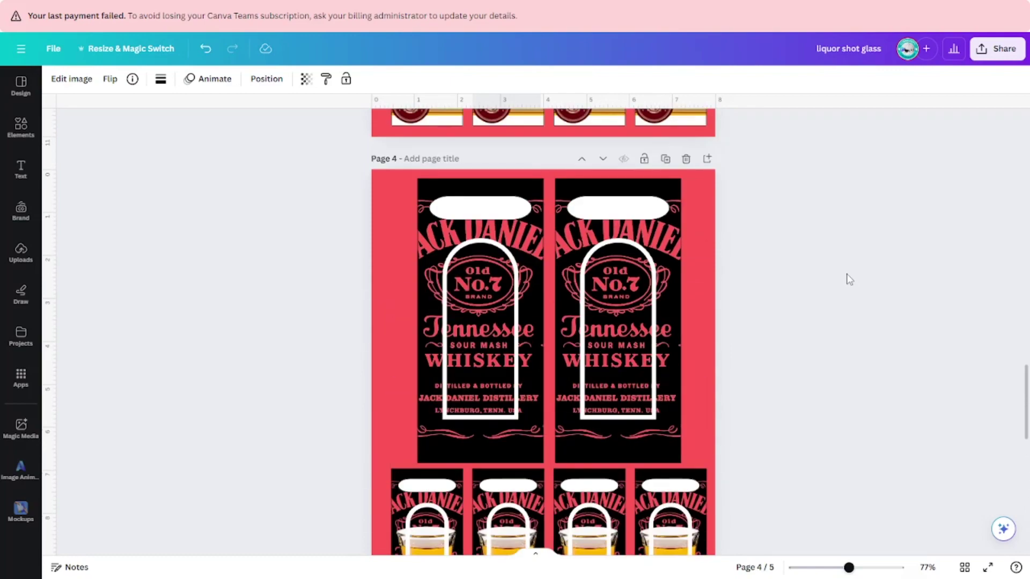
scroll(847, 278, down, 1)
scroll(846, 278, up, 1)
click(666, 160)
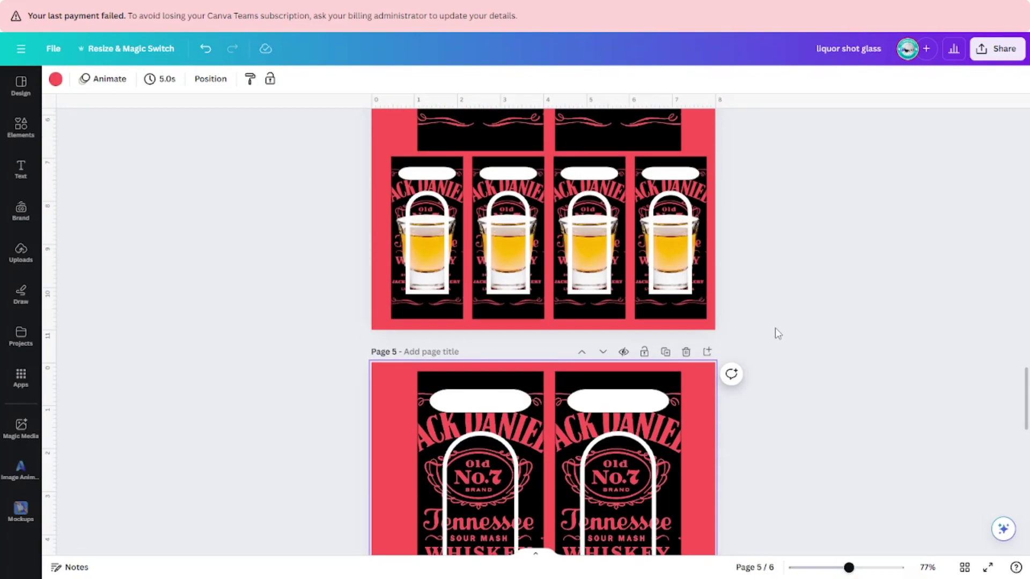
- Delete the four small shot-glass labels from page 5
scroll(765, 310, up, 3)
scroll(740, 331, down, 9)
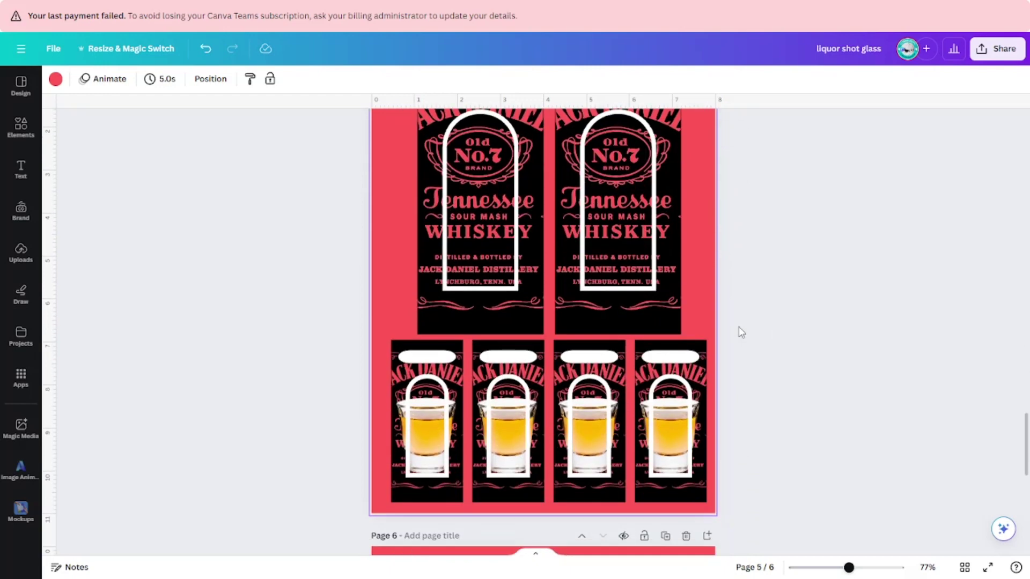
drag(800, 418, 356, 393)
key(Delete)
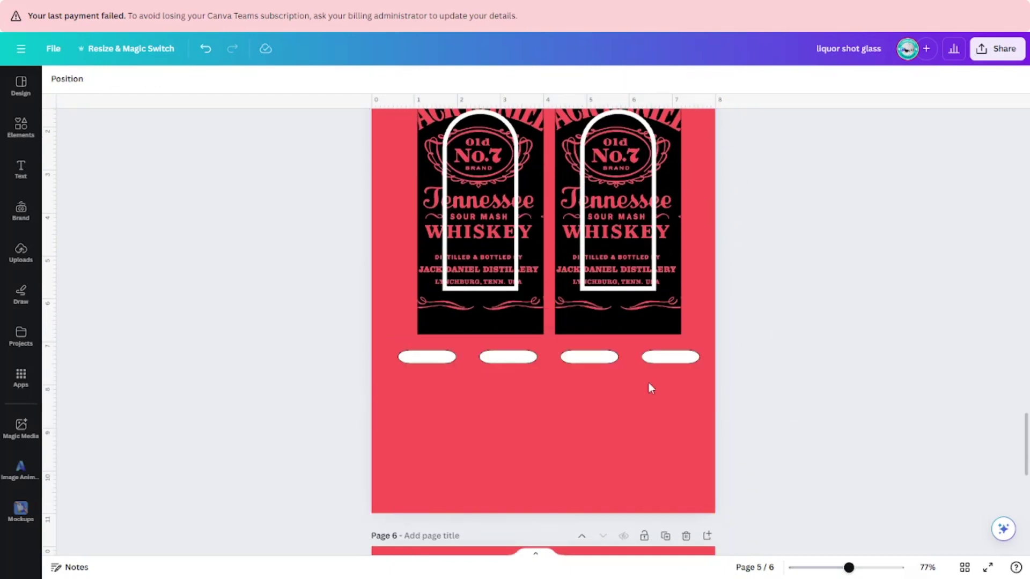
- Delete the four small white ovals, then zoom out to view the whole page
scroll(815, 453, up, 1)
drag(814, 450, 390, 413)
key(Delete)
scroll(757, 402, up, 2)
scroll(784, 497, down, 2)
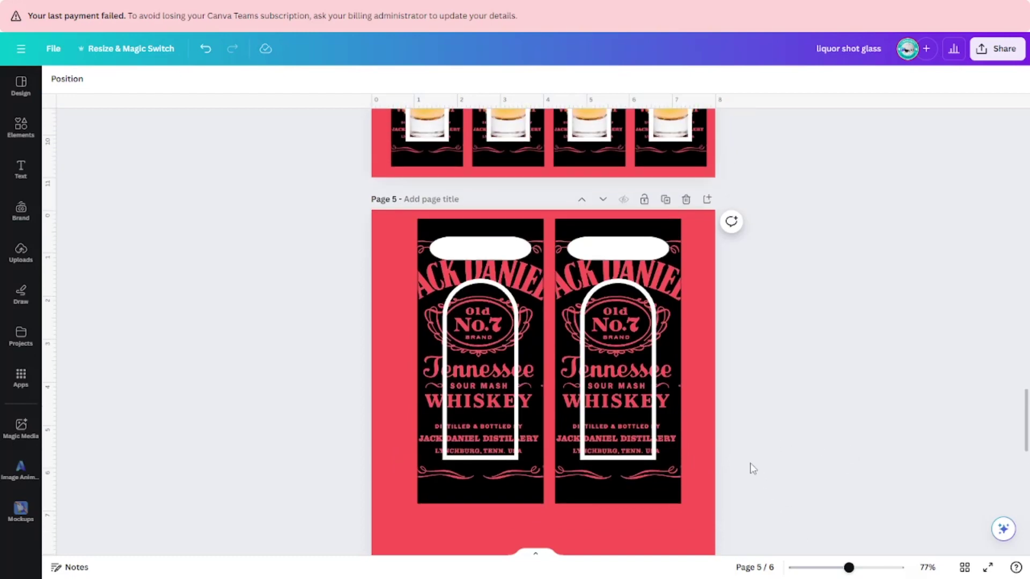
scroll(811, 502, down, 1)
scroll(586, 345, up, 2)
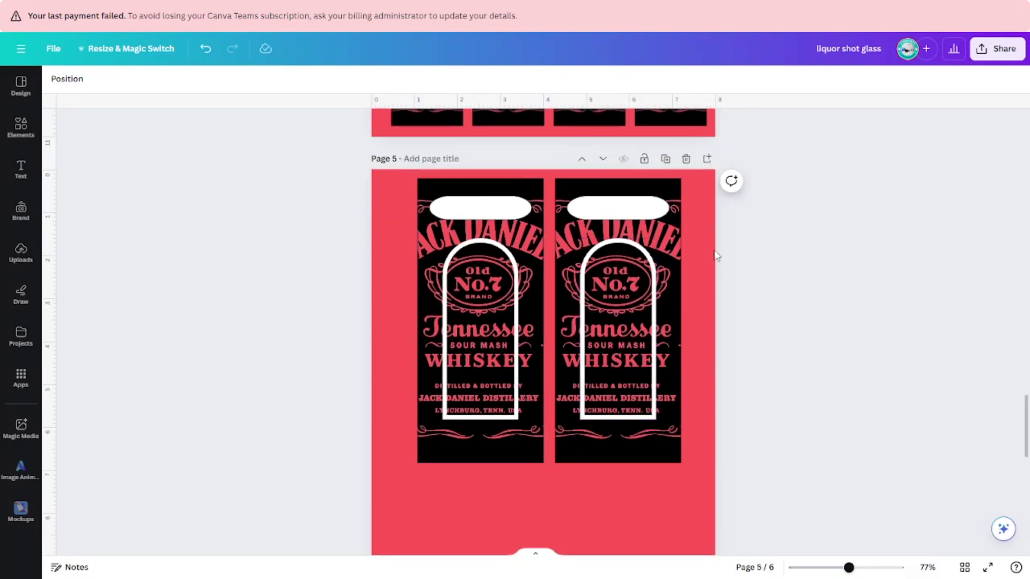
scroll(717, 256, down, 1)
scroll(591, 395, down, 2)
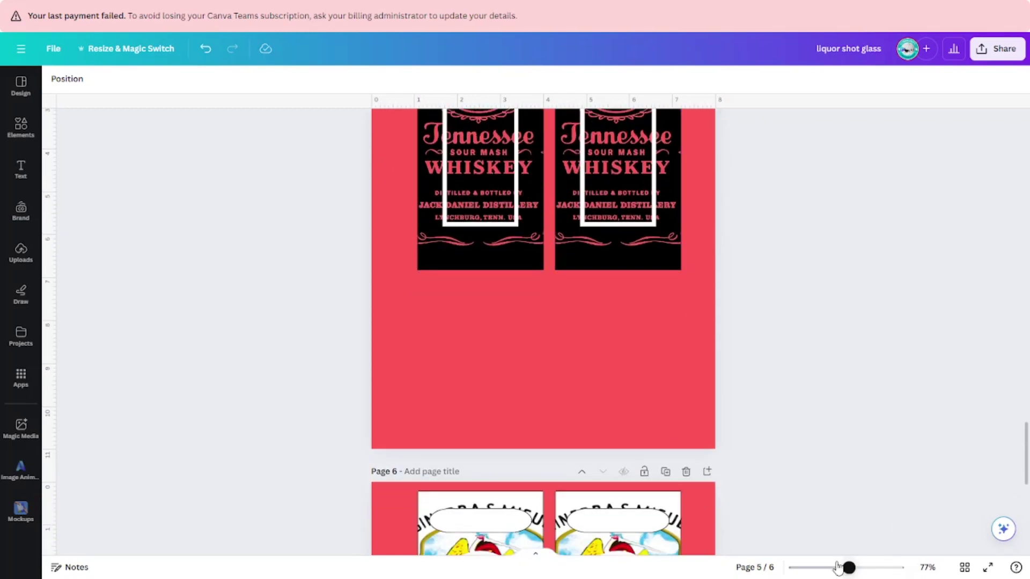
click(841, 570)
- Shrink the left Jack Daniel's label to a small size in the top-left corner
scroll(644, 413, up, 2)
drag(533, 452, 445, 234)
drag(494, 273, 468, 279)
drag(517, 414, 481, 332)
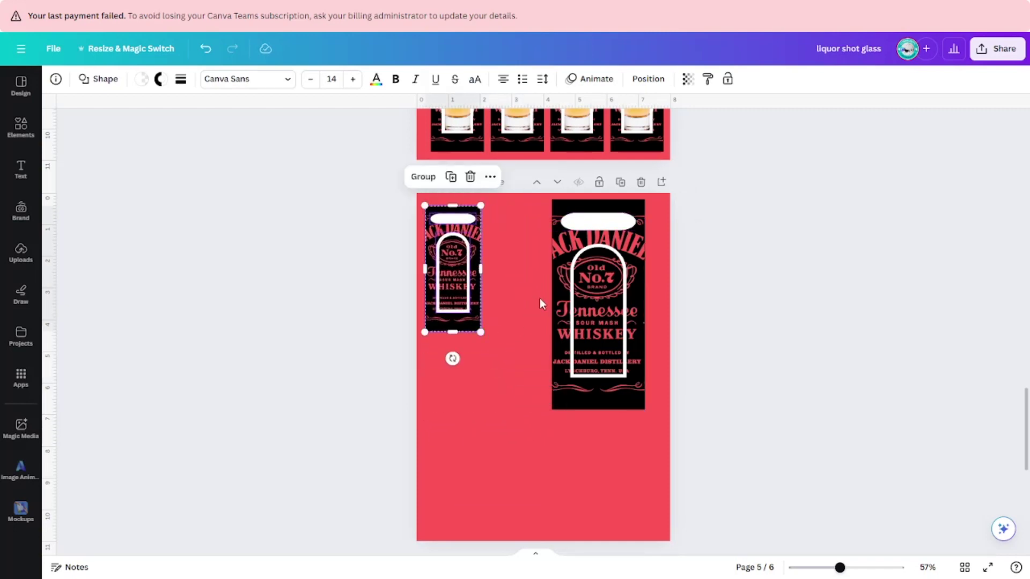
scroll(609, 329, down, 3)
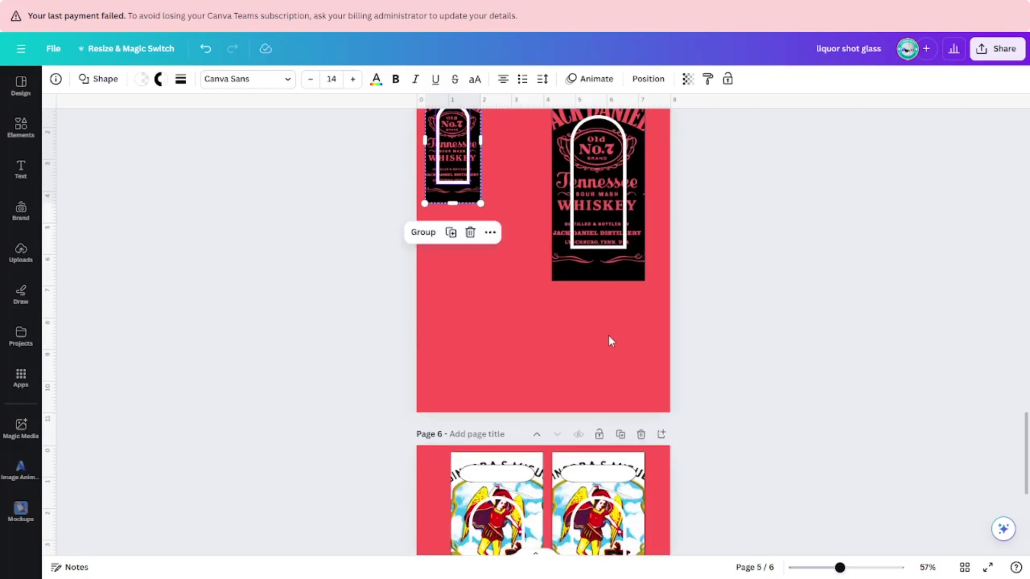
scroll(655, 250, up, 2)
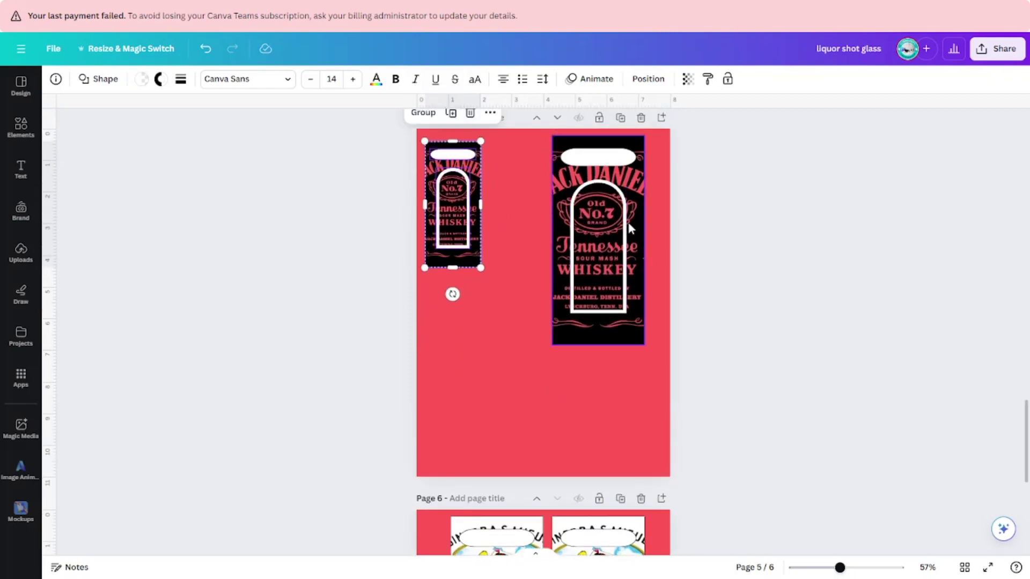
click(511, 288)
- Delete the right label's black image and its leftover white oval
drag(644, 359, 545, 182)
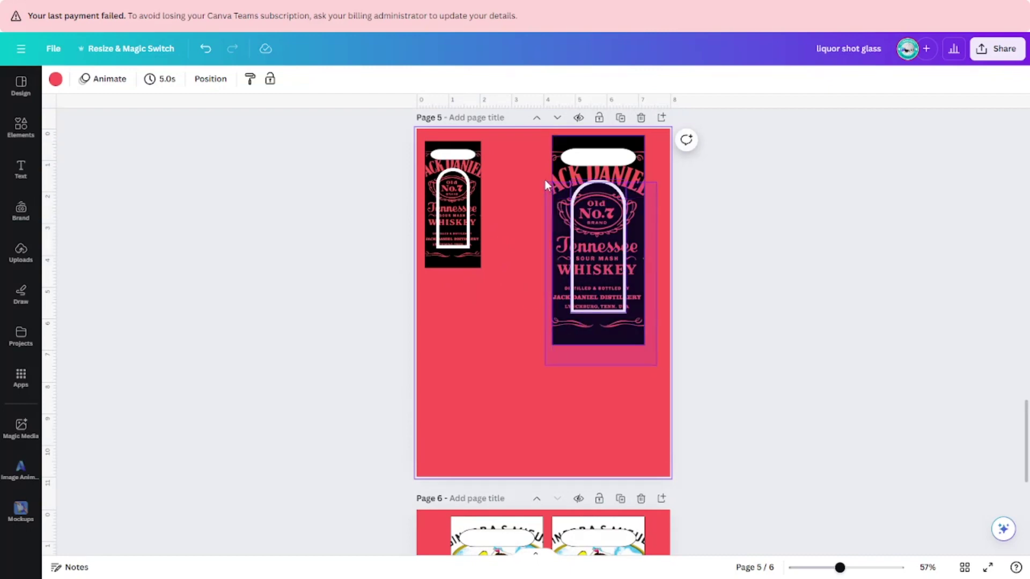
key(Delete)
drag(612, 181, 597, 150)
key(Delete)
- Nudge the small label into place and duplicate it beside itself as a matched pair
drag(561, 288, 439, 136)
drag(484, 234, 487, 231)
drag(577, 315, 429, 135)
alt+drag(463, 198, 520, 194)
click(590, 240)
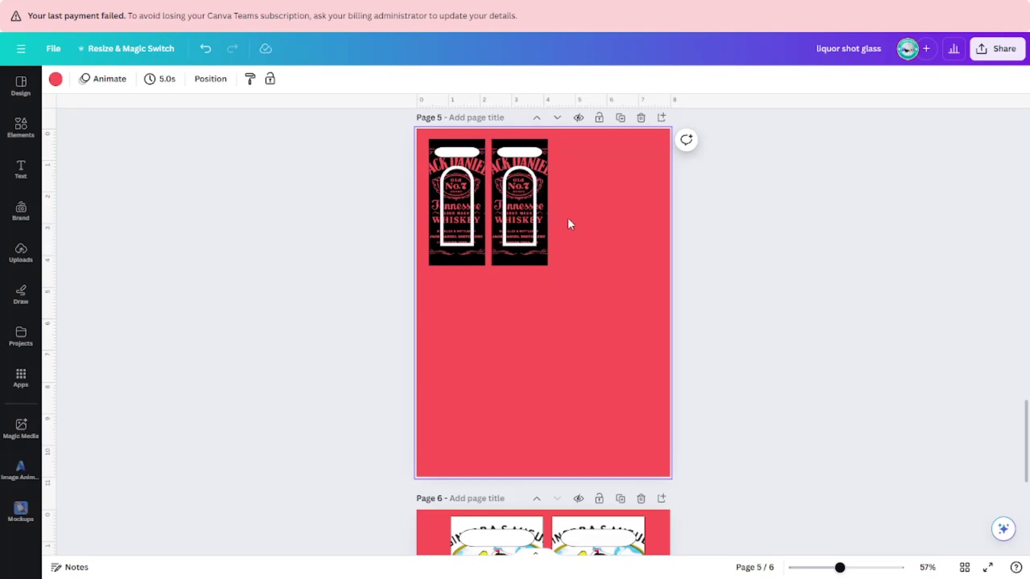
click(544, 199)
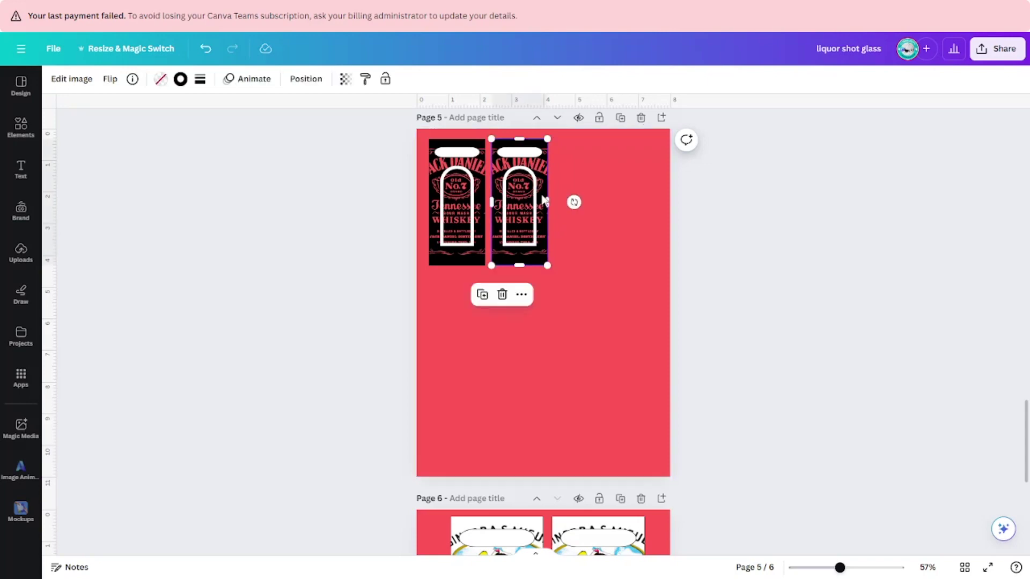
drag(544, 199, 559, 193)
key(ctrl+z)
key(ctrl+z)
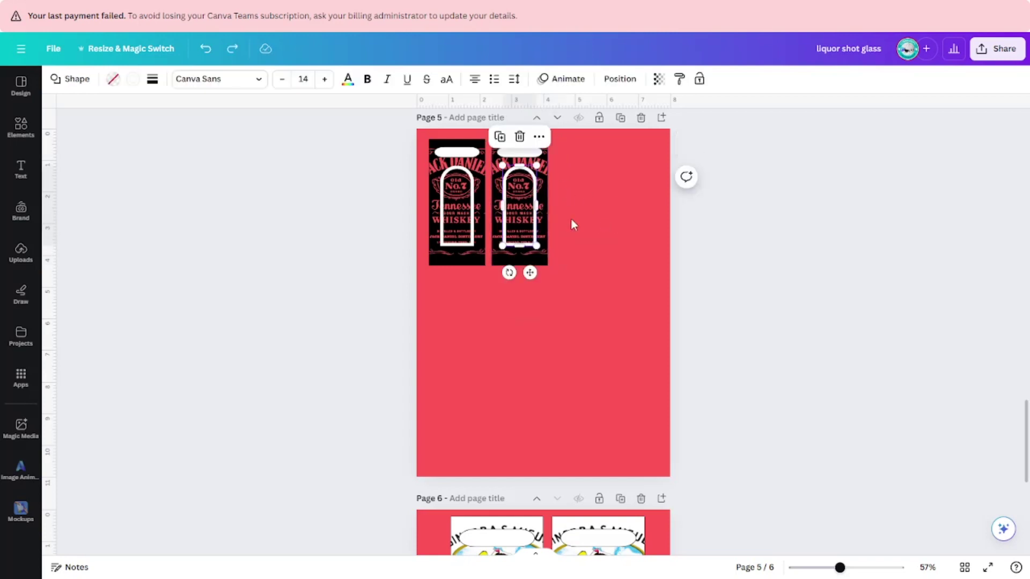
click(571, 224)
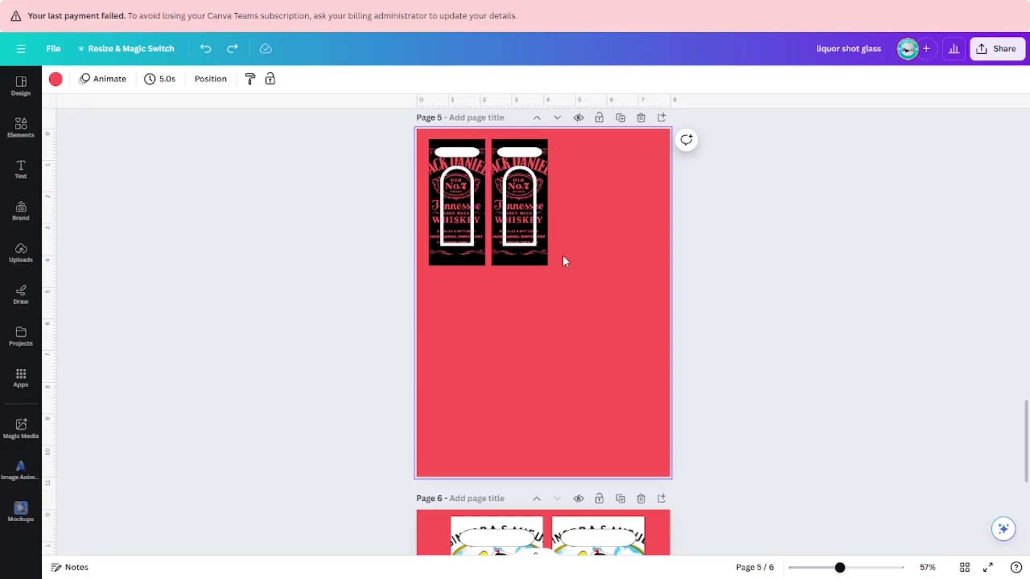
scroll(563, 261, up, 5)
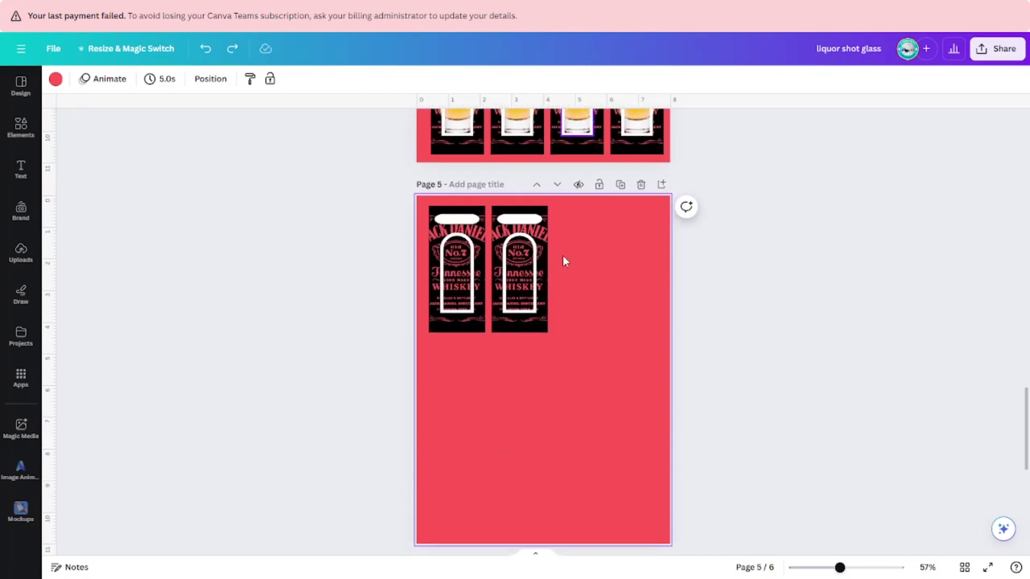
scroll(563, 261, up, 5)
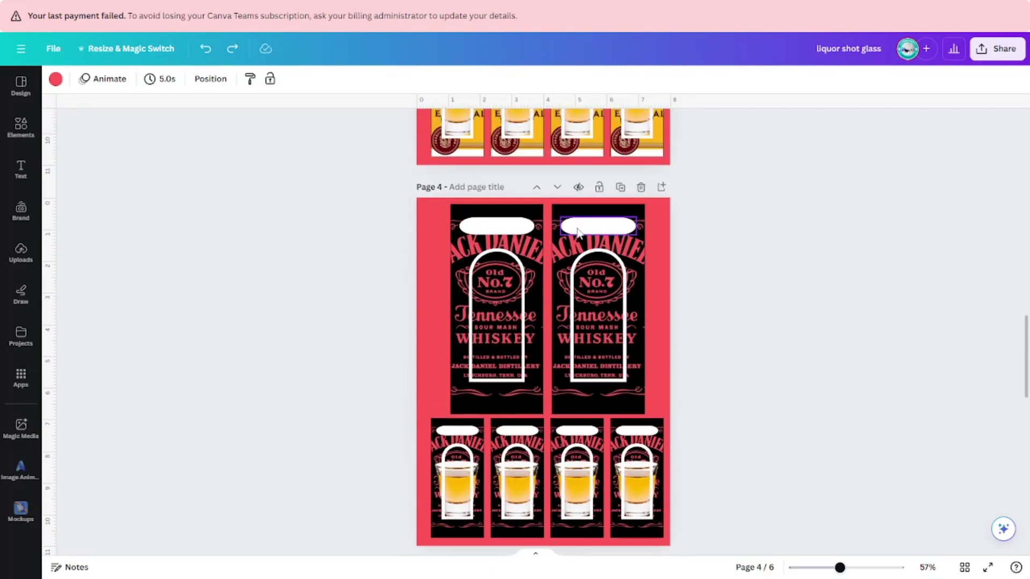
scroll(577, 231, down, 10)
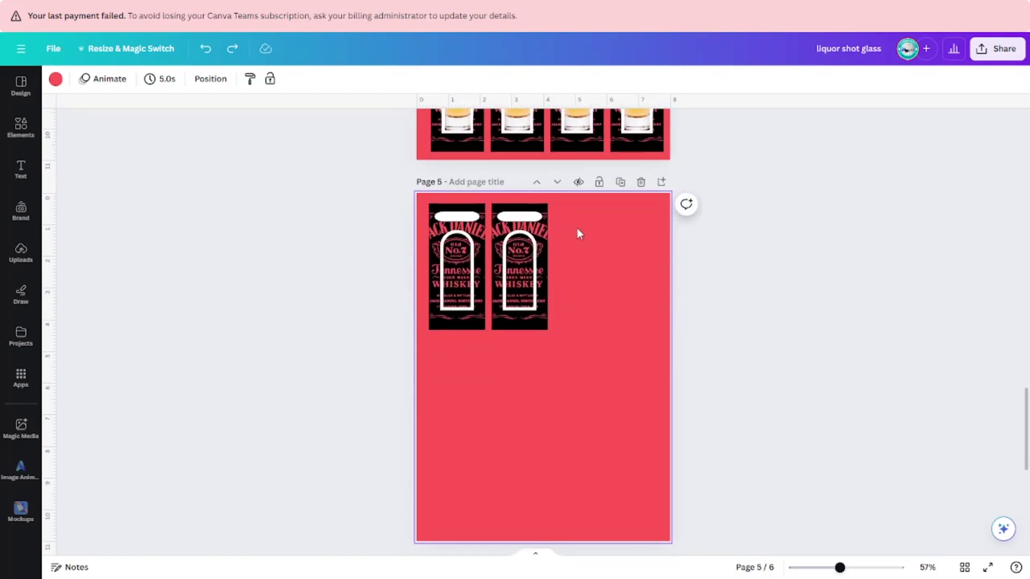
scroll(578, 234, up, 5)
scroll(577, 231, down, 7)
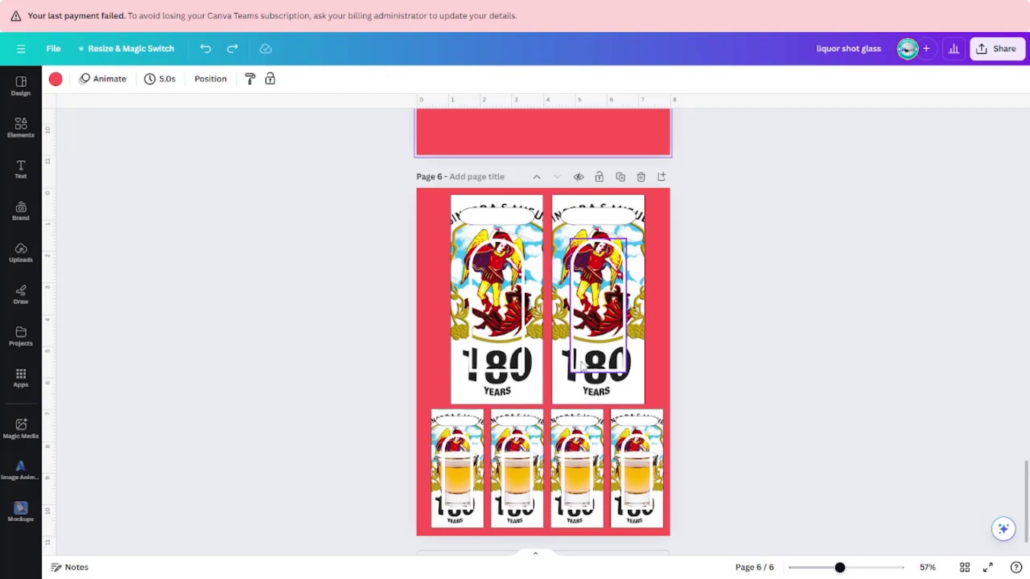
scroll(582, 365, up, 6)
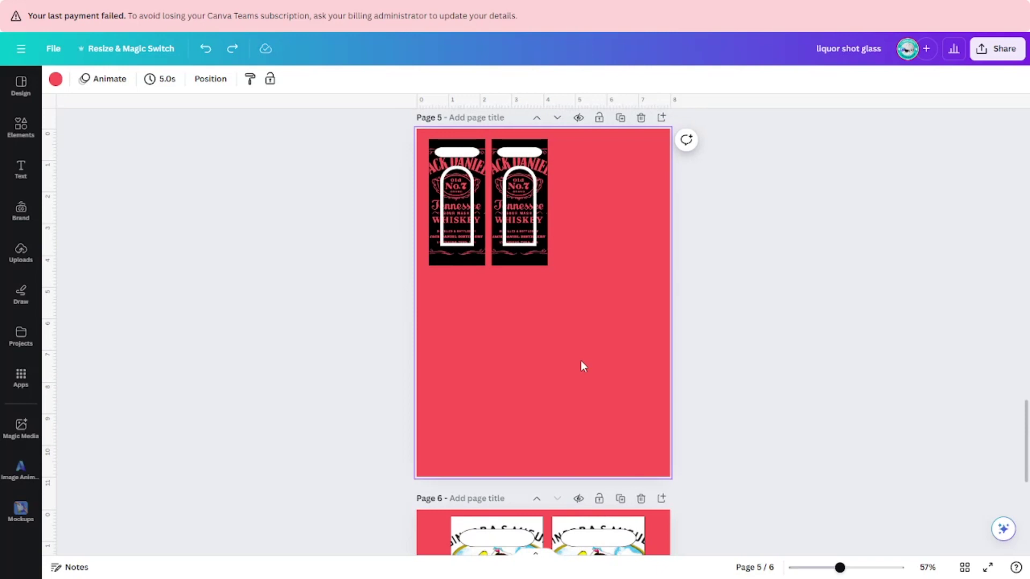
scroll(583, 366, up, 1)
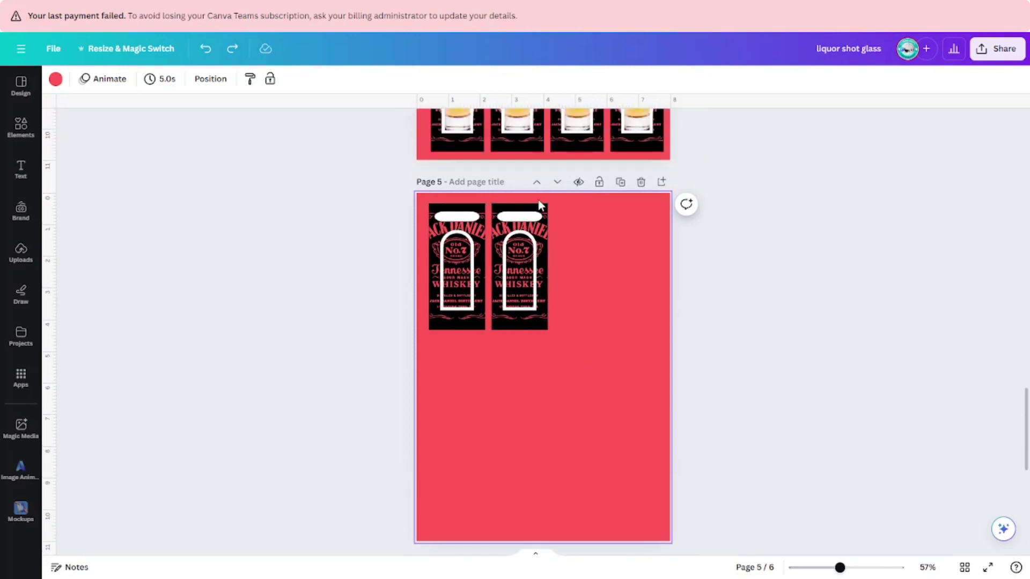
click(524, 267)
click(609, 284)
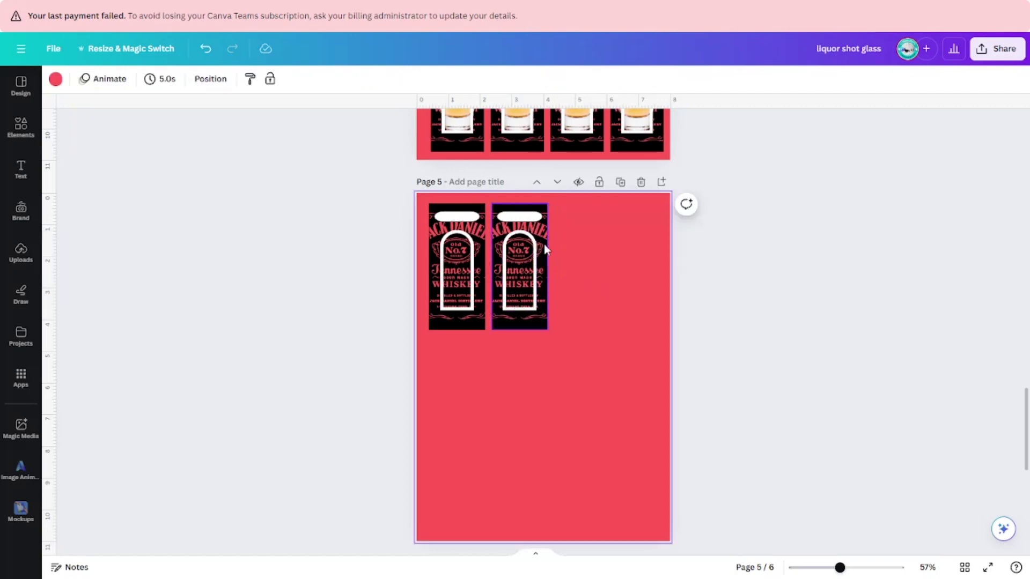
click(544, 243)
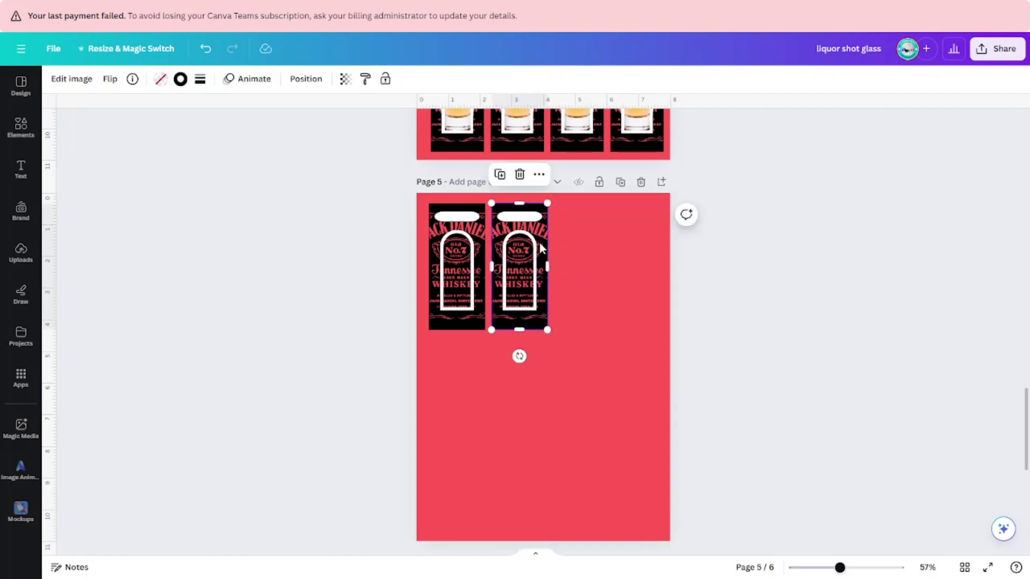
key(Delete)
click(572, 297)
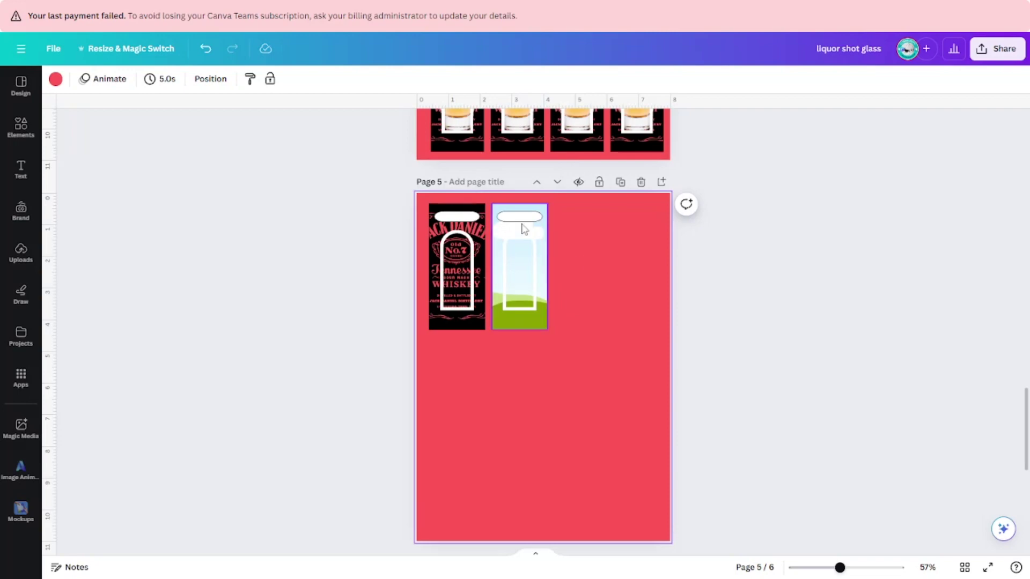
key(ctrl+z)
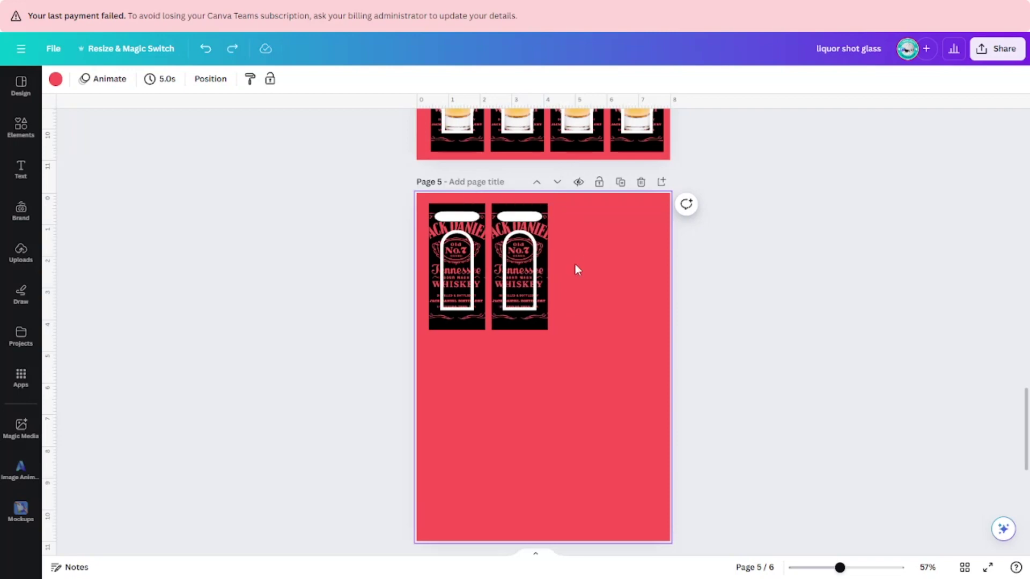
scroll(579, 308, up, 3)
scroll(584, 315, up, 2)
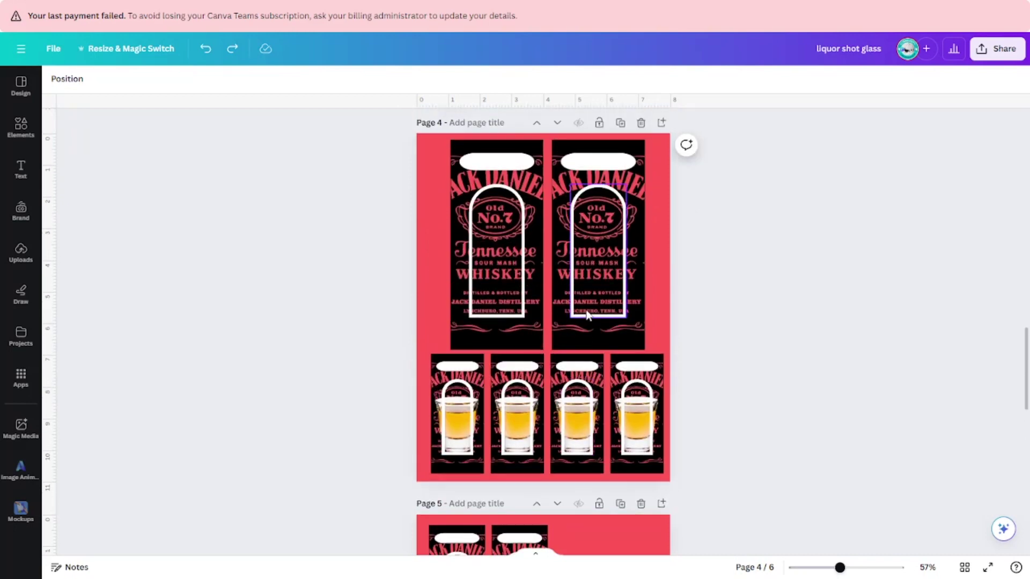
scroll(708, 279, down, 1)
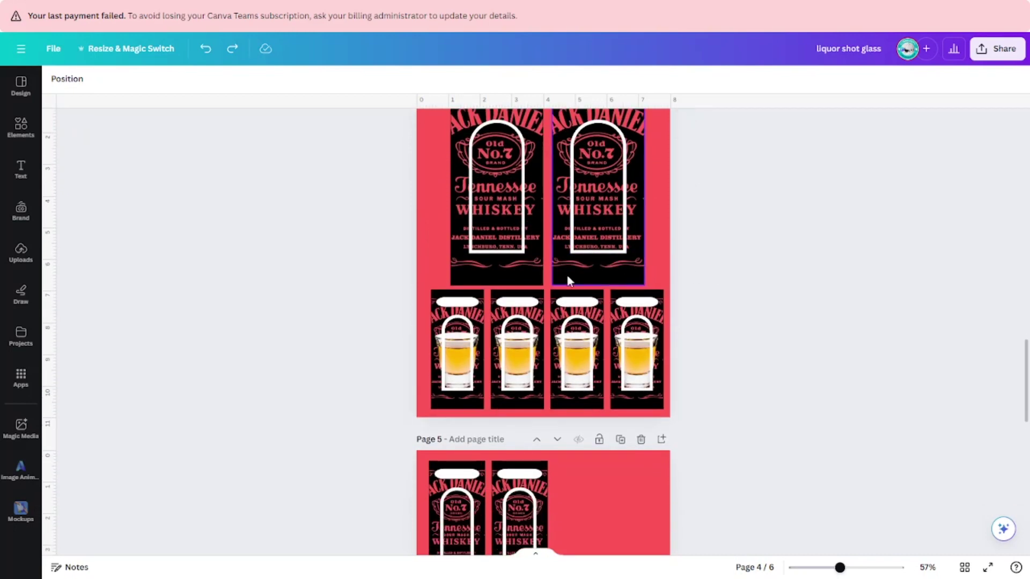
scroll(571, 293, down, 6)
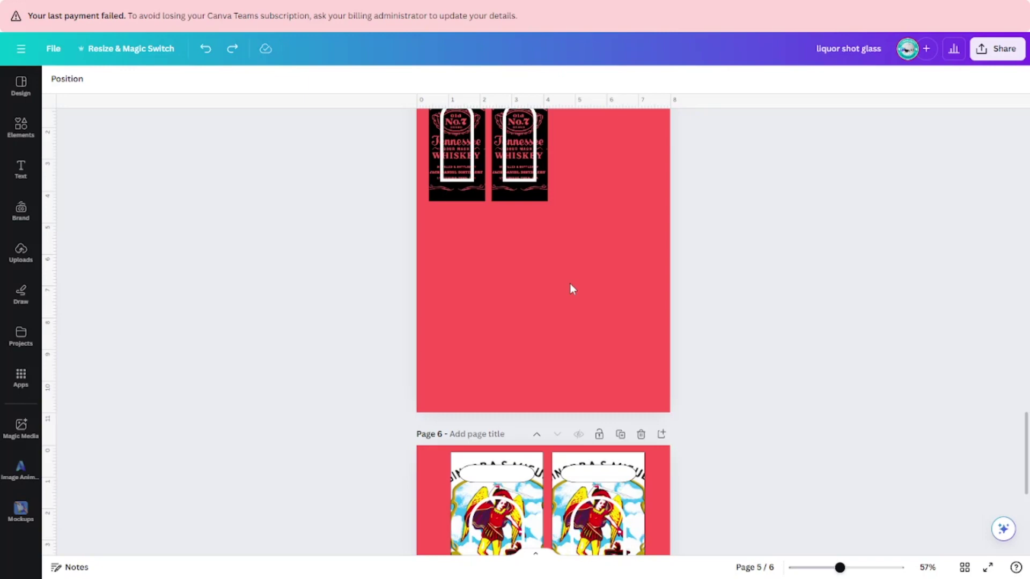
scroll(660, 306, up, 2)
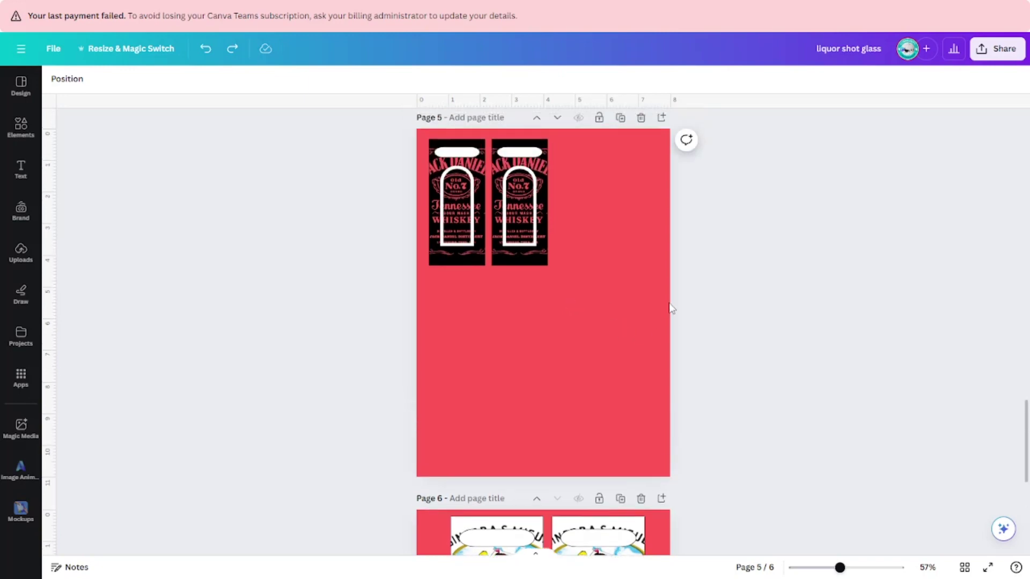
scroll(669, 309, up, 8)
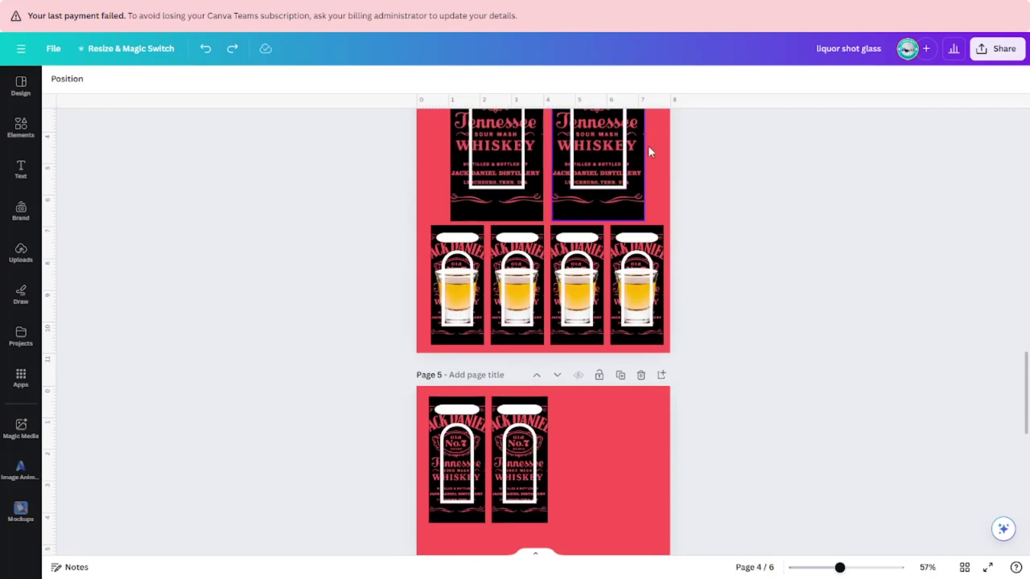
scroll(649, 202, up, 1)
scroll(760, 262, up, 6)
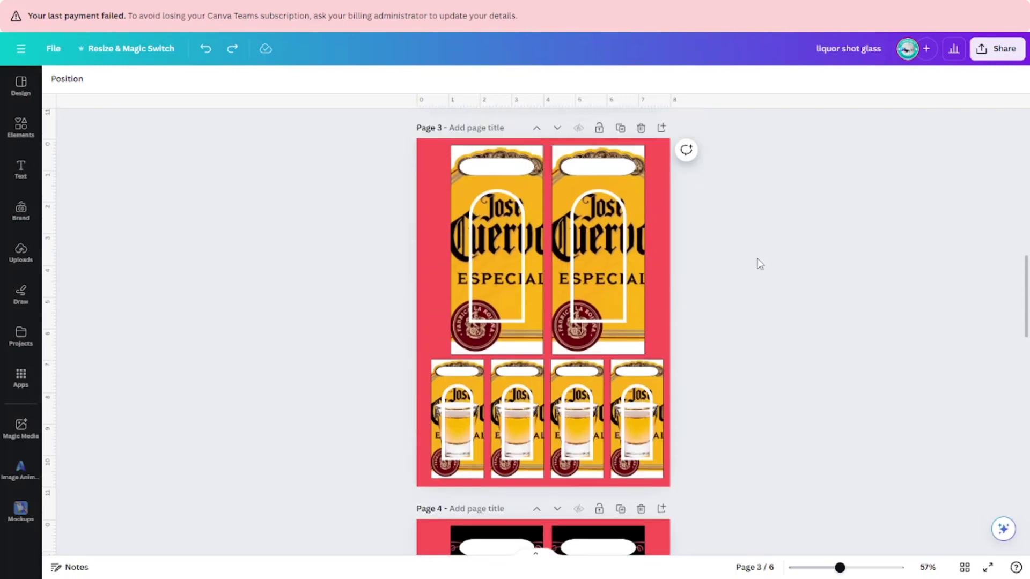
scroll(760, 264, down, 10)
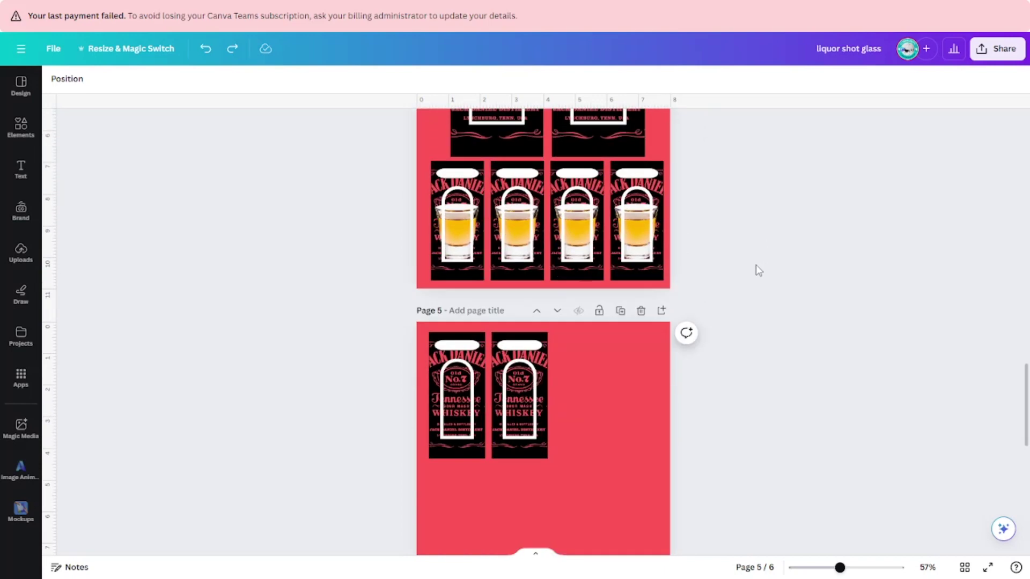
scroll(759, 270, down, 10)
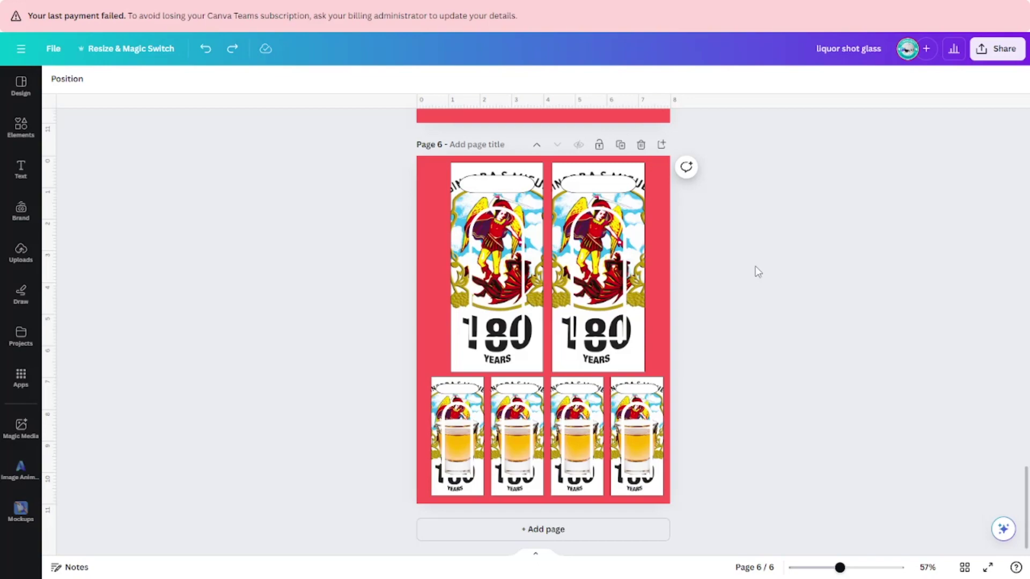
scroll(758, 271, up, 15)
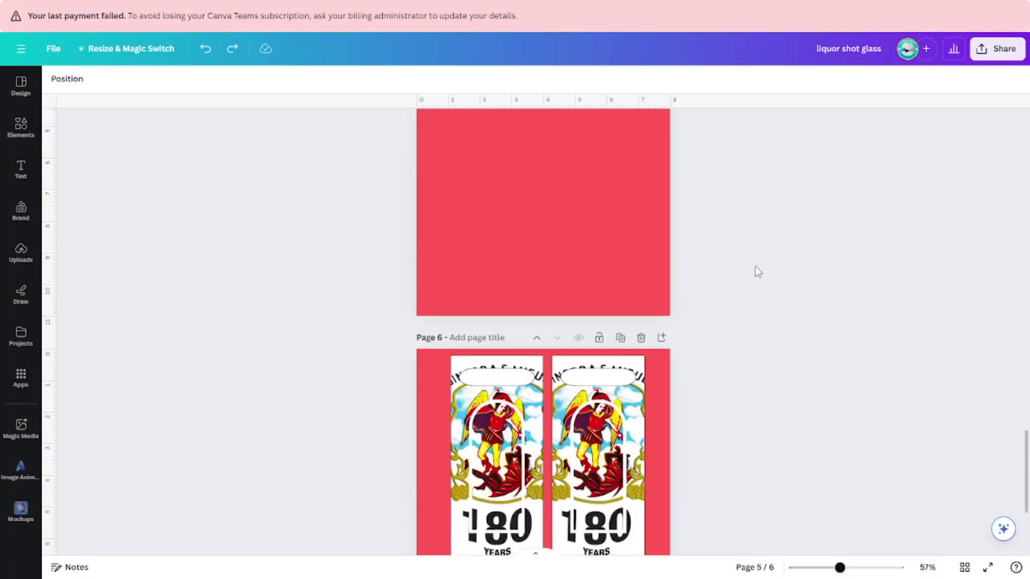
scroll(758, 272, up, 4)
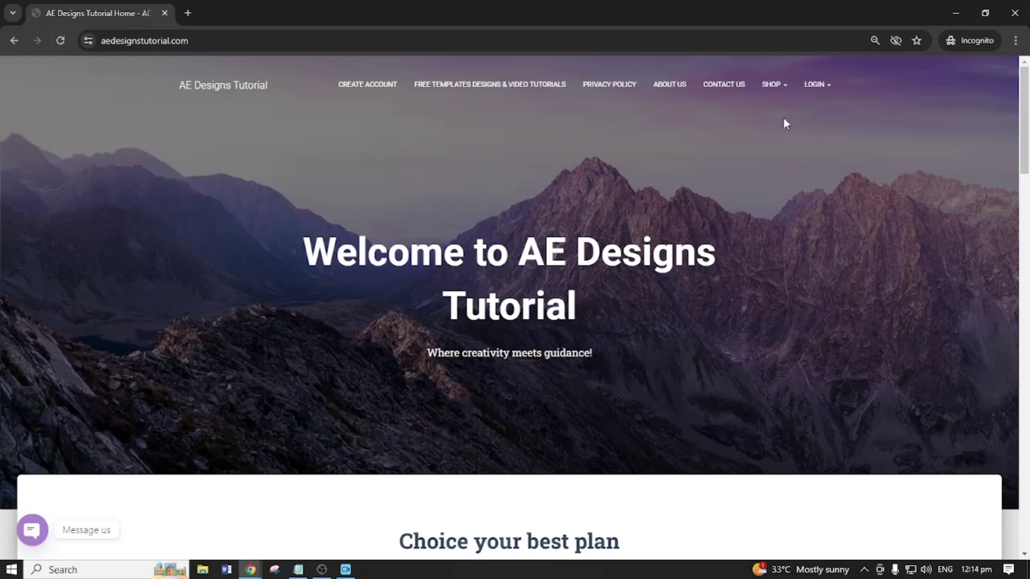
- Log in to the AE Designs Tutorial member account with the username and password
click(831, 86)
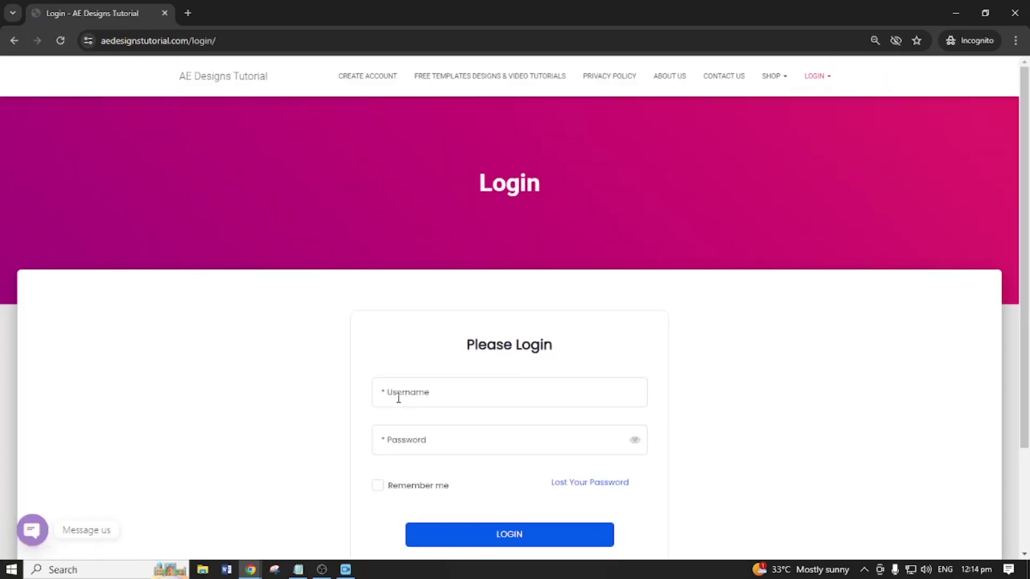
click(408, 395)
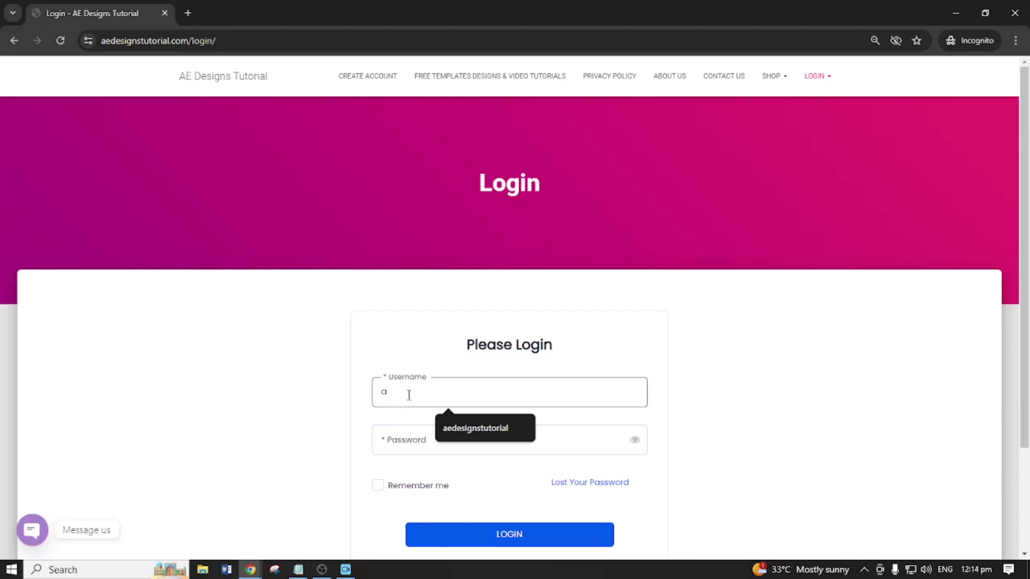
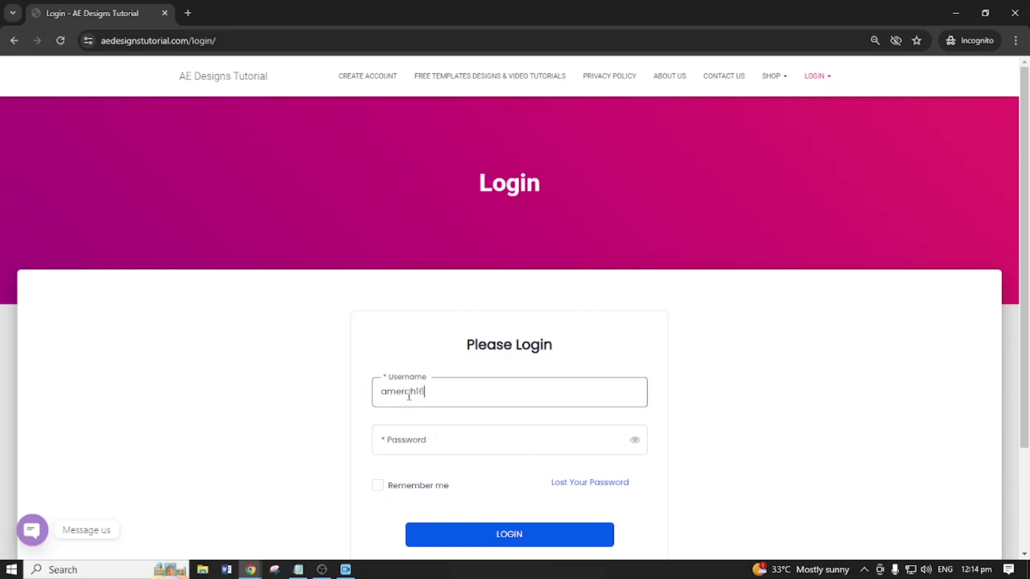
click(445, 446)
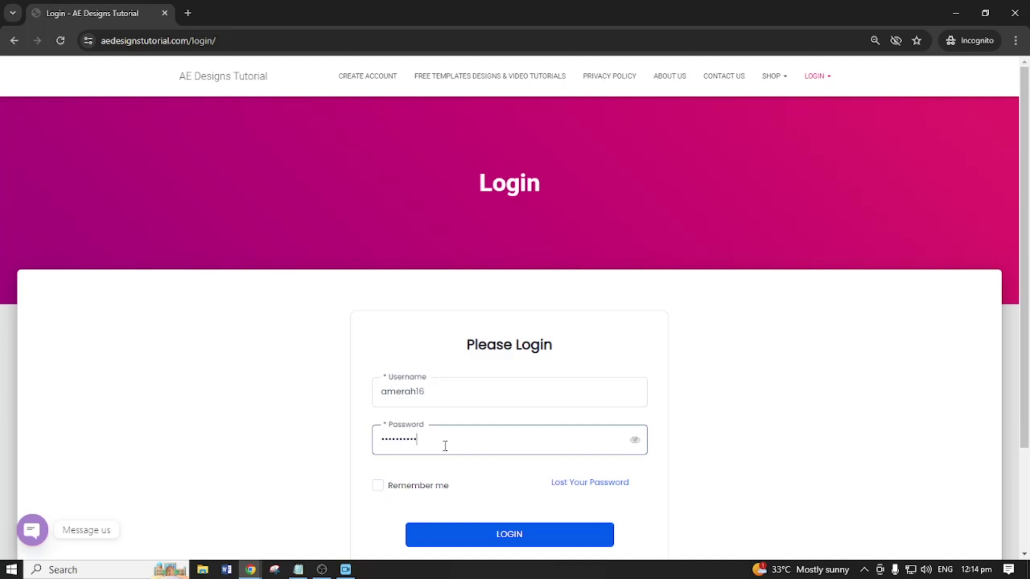
click(564, 542)
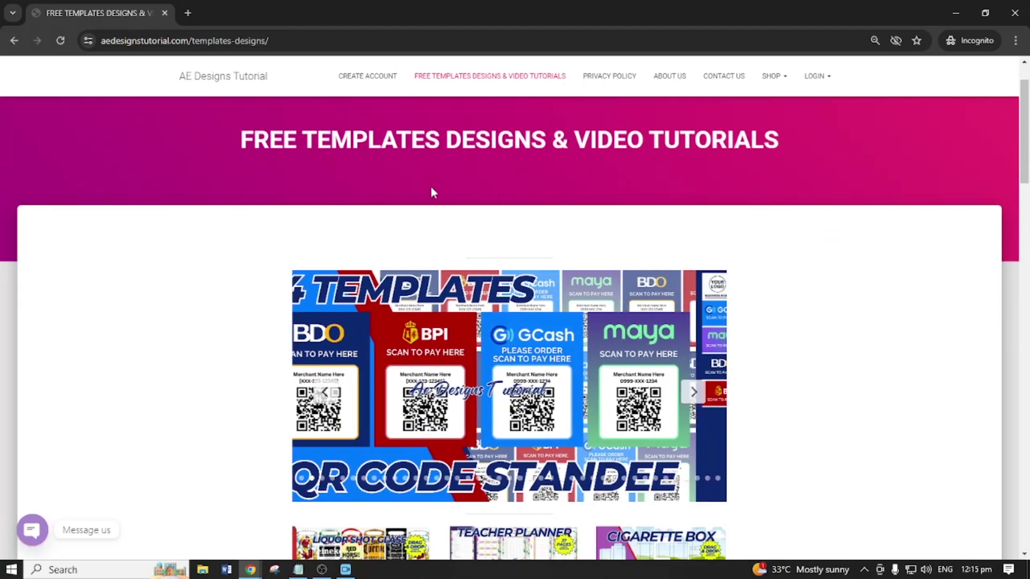
- Open the Liquor Shot Glass Holder Template post from the templates list
scroll(855, 251, down, 5)
scroll(853, 252, down, 2)
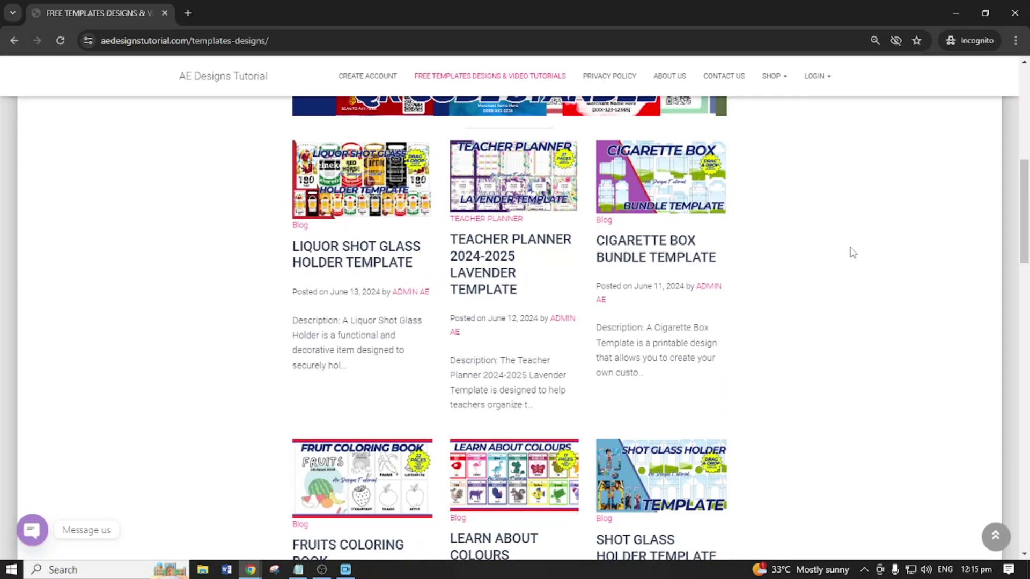
scroll(684, 310, down, 3)
scroll(684, 310, up, 5)
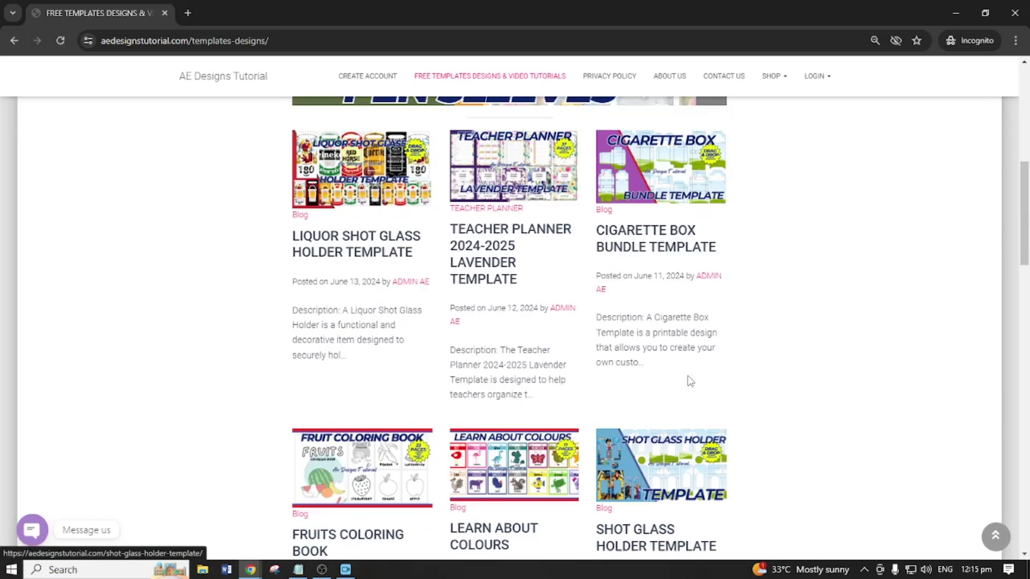
click(332, 324)
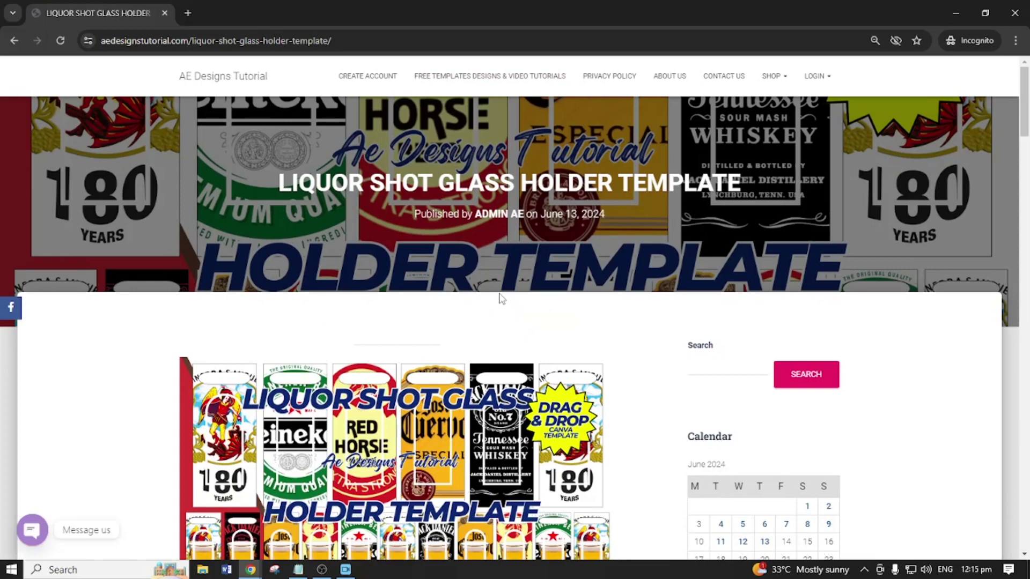
- Scroll down to the six bit.ly material download links and highlight them briefly
scroll(502, 299, down, 3)
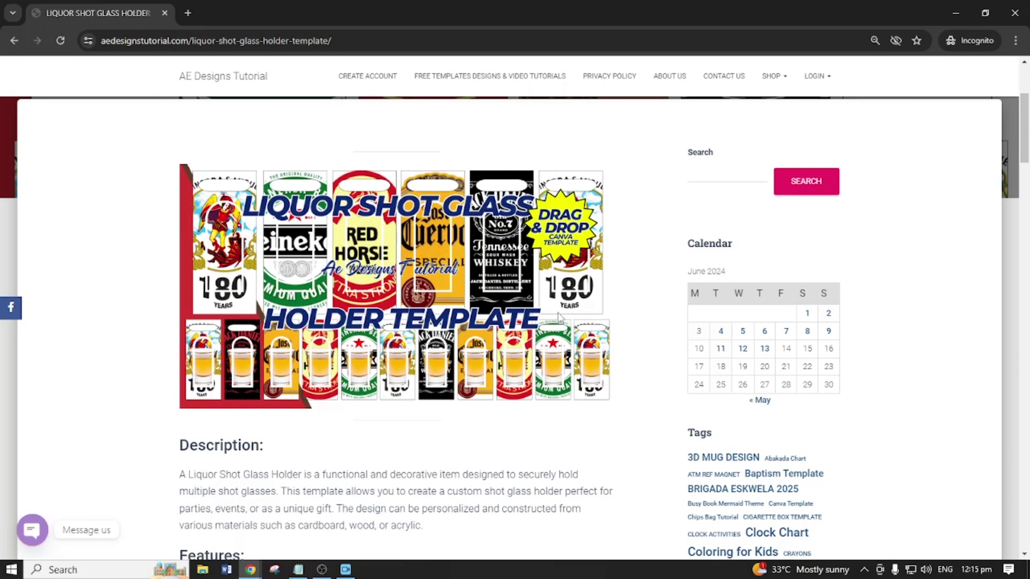
scroll(560, 322, down, 6)
scroll(559, 322, down, 15)
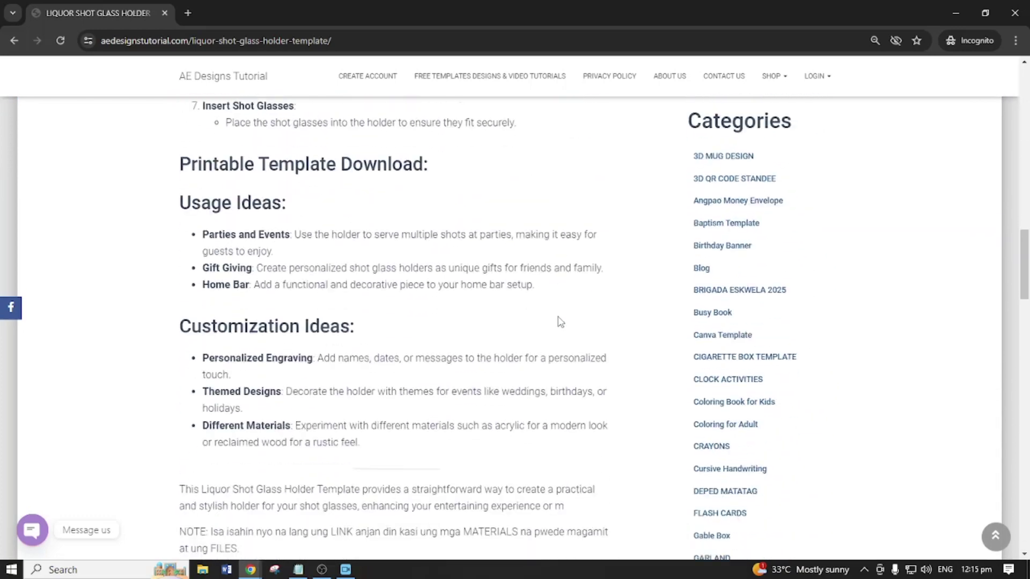
scroll(341, 424, up, 2)
drag(321, 379, 161, 278)
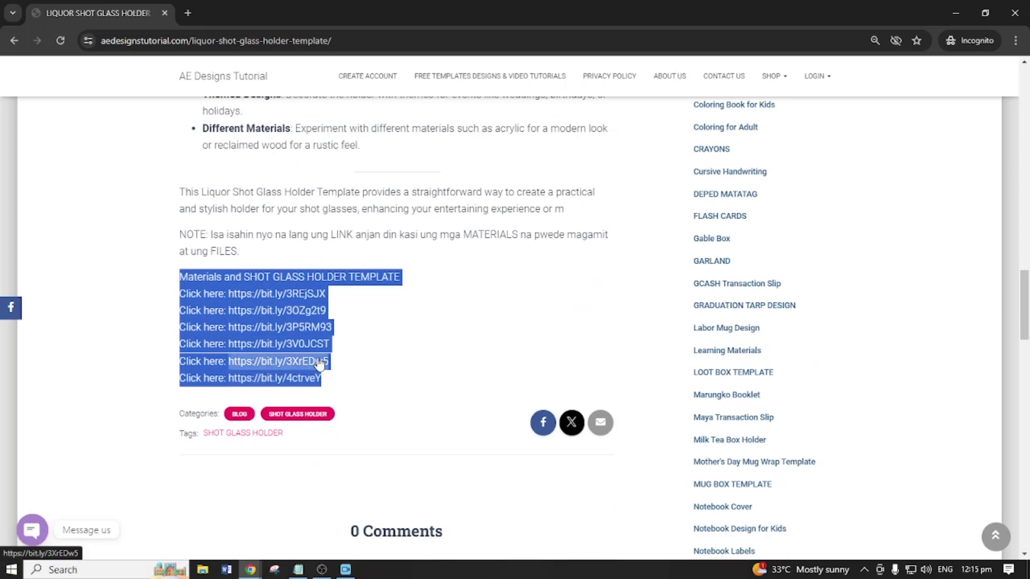
click(439, 328)
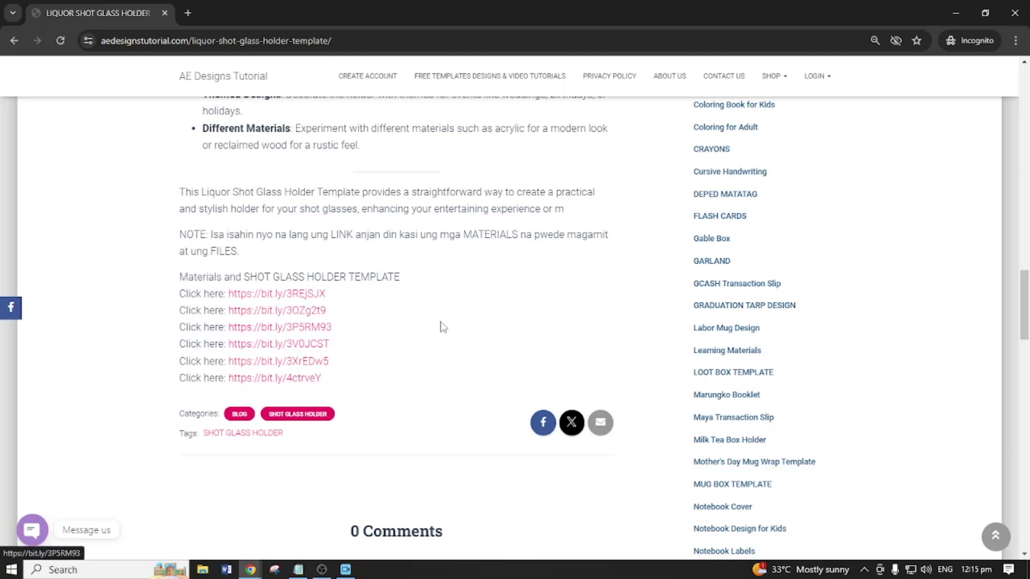
- Search the site for 'qr code' using the sidebar search box
scroll(789, 348, down, 6)
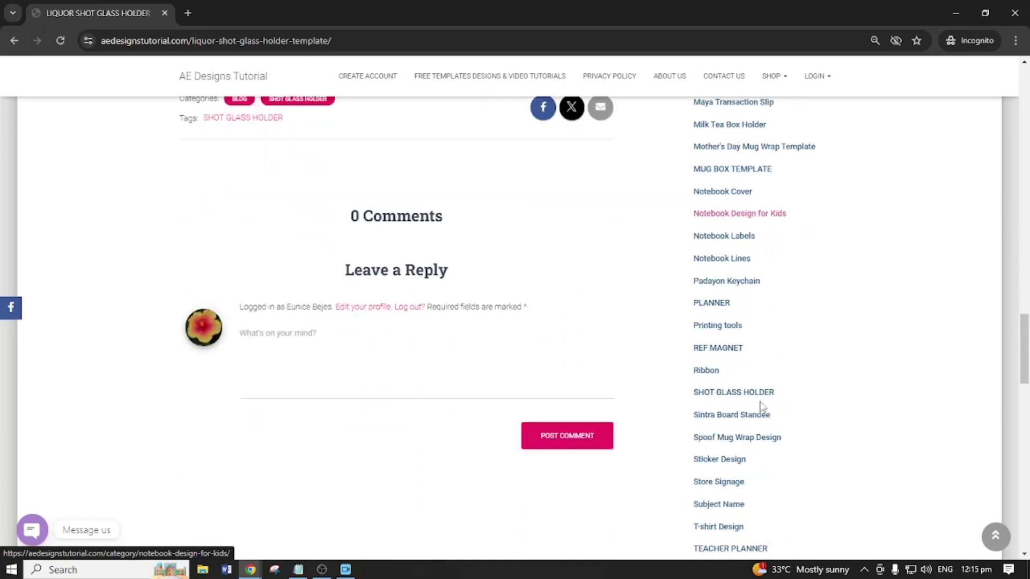
scroll(759, 439, down, 5)
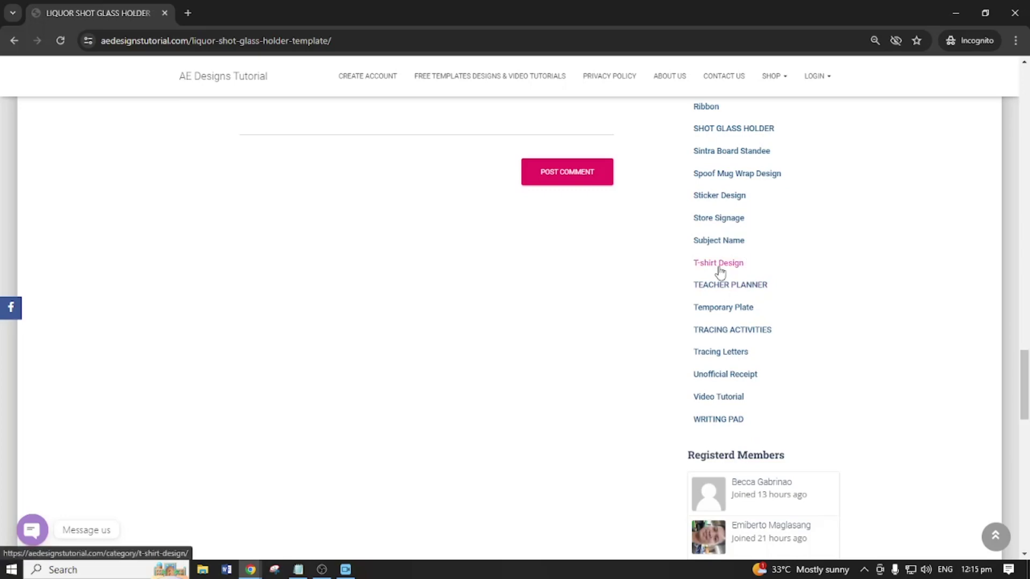
scroll(772, 393, down, 2)
scroll(777, 387, up, 20)
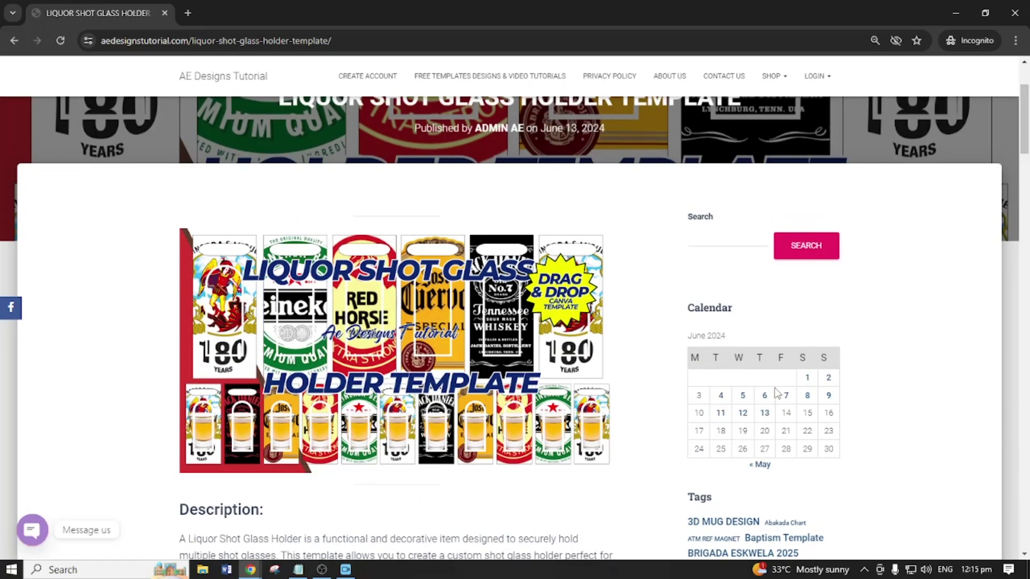
scroll(776, 388, down, 5)
scroll(776, 386, up, 5)
click(737, 240)
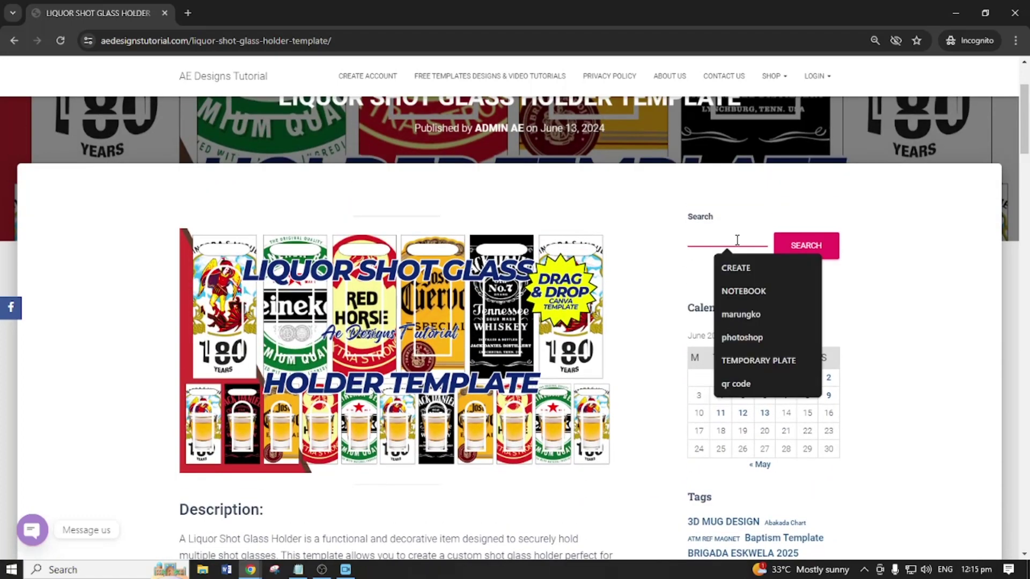
click(739, 384)
click(813, 248)
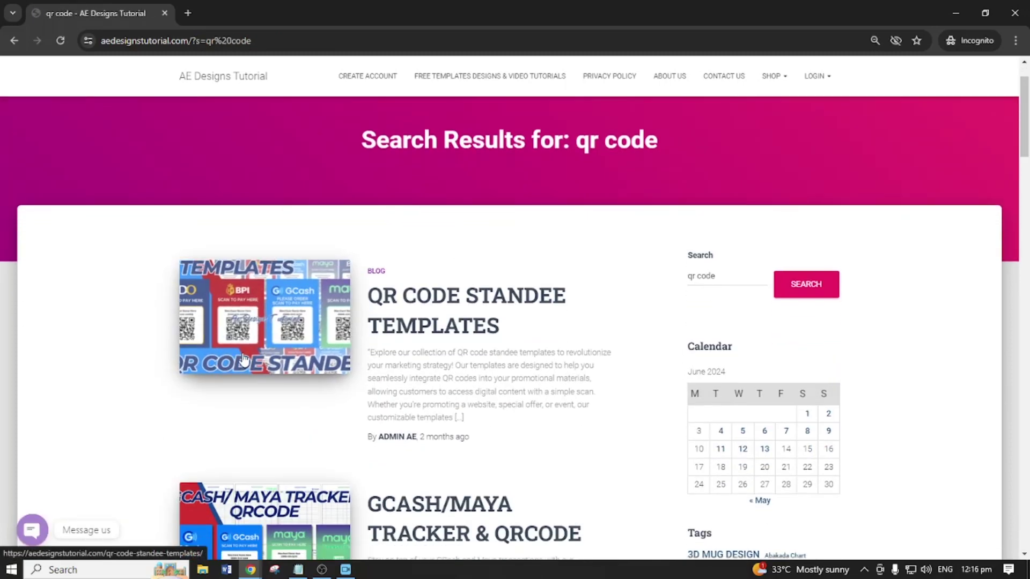
- Browse the qr code results, then return to the Free Templates Designs & Video Tutorials page
scroll(280, 325, down, 2)
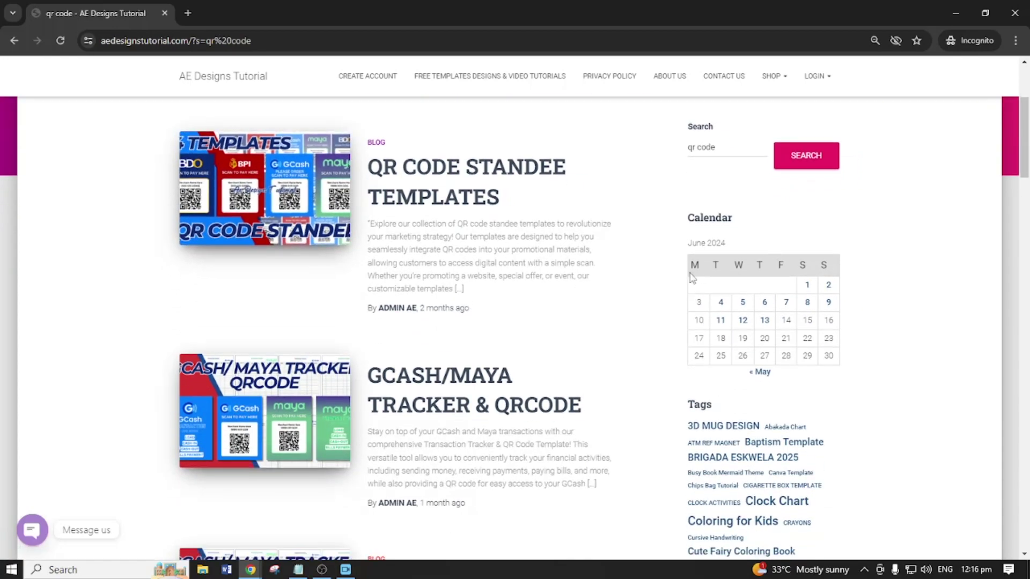
scroll(751, 295, down, 10)
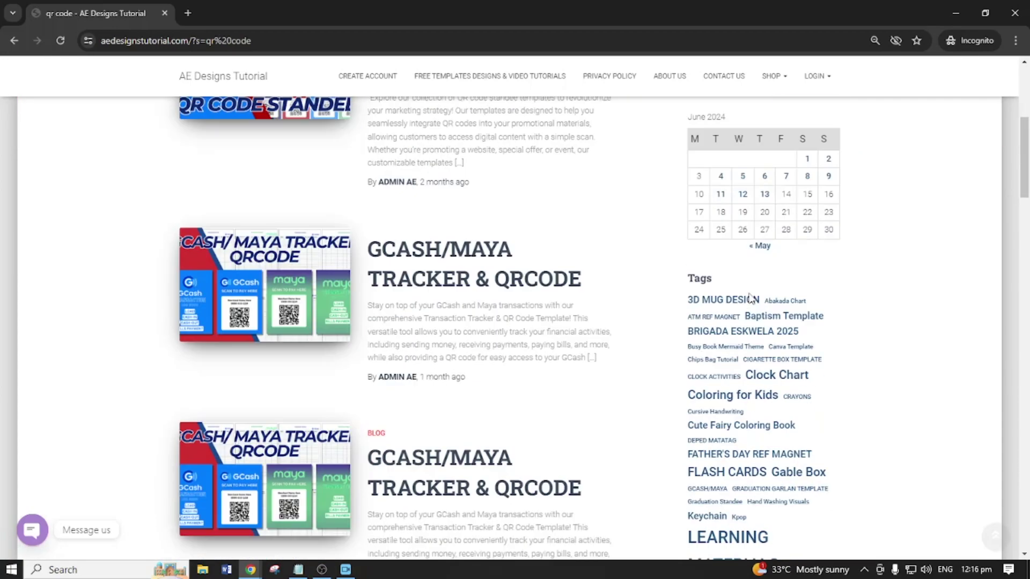
scroll(543, 306, down, 12)
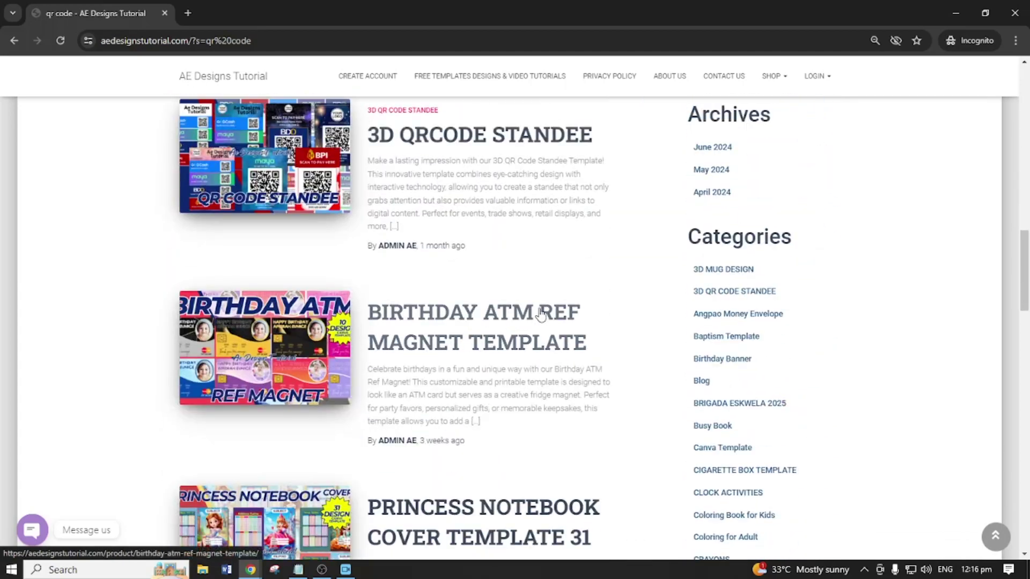
scroll(929, 373, up, 5)
scroll(929, 372, up, 15)
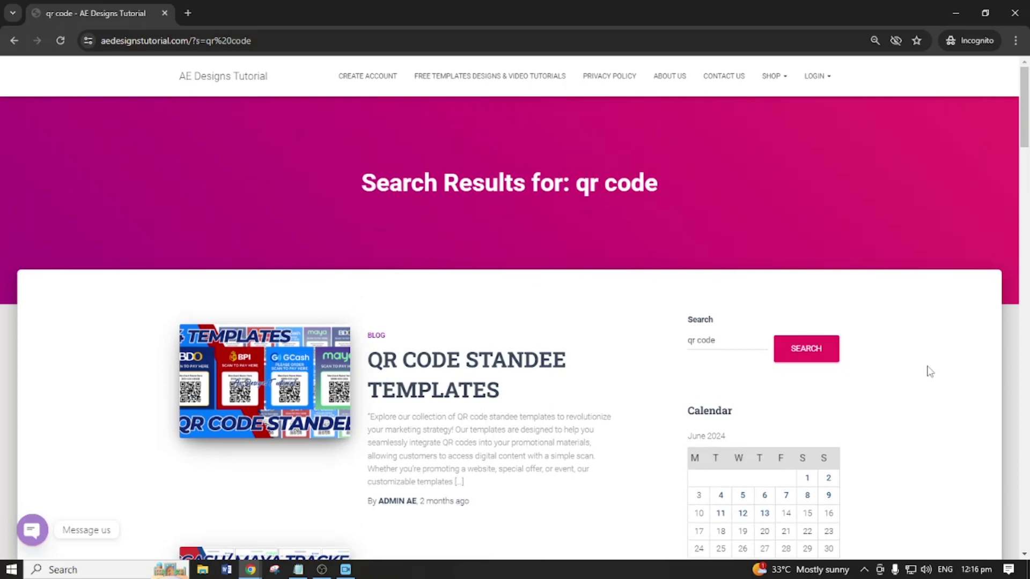
click(483, 75)
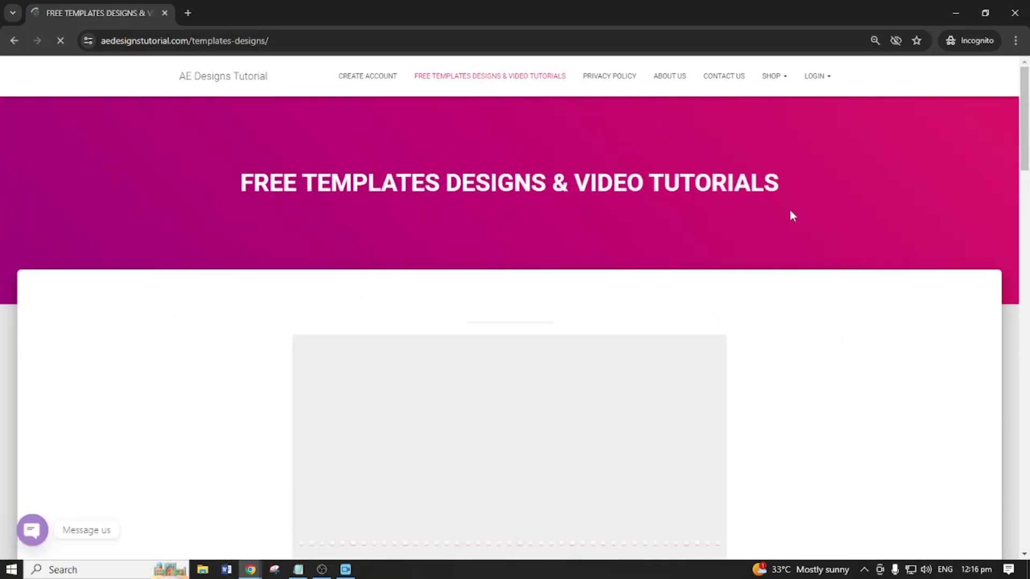
scroll(792, 215, down, 6)
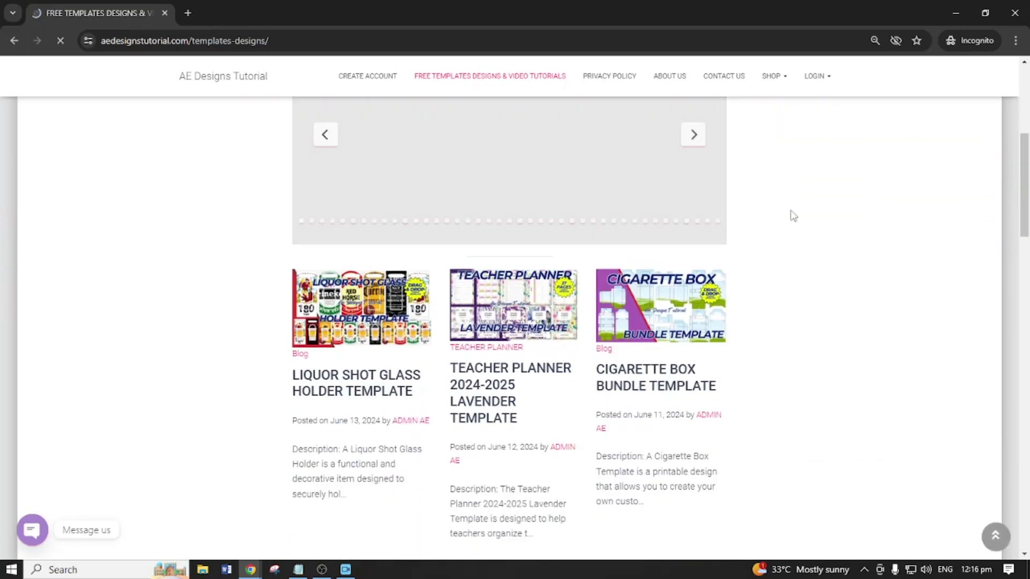